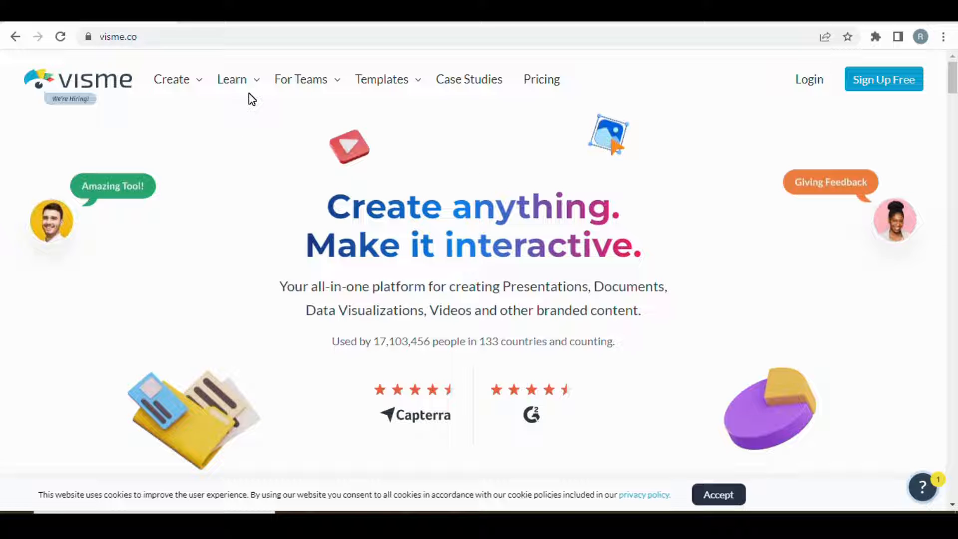
Open the Content Calendar in the Visme dashboard and start a post on 10 November 2022 using the Blank Template Menu design.
{"action": "left_click", "coordinate": [259, 21]}
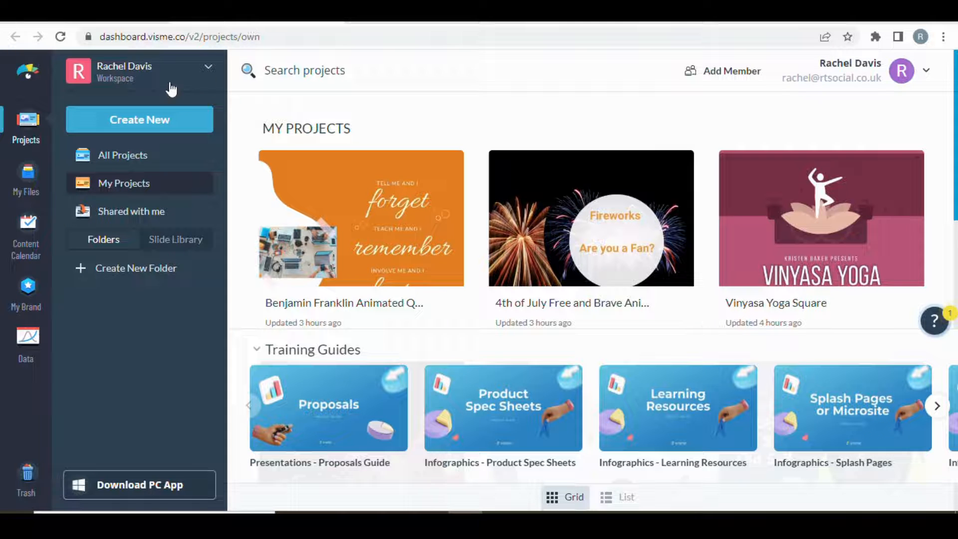
{"action": "left_click", "coordinate": [33, 237]}
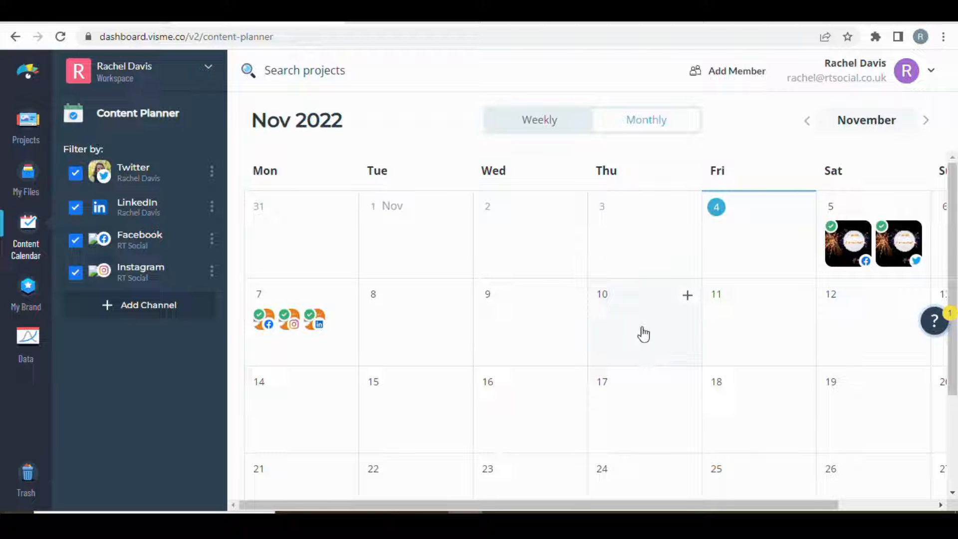
{"action": "left_click", "coordinate": [687, 298]}
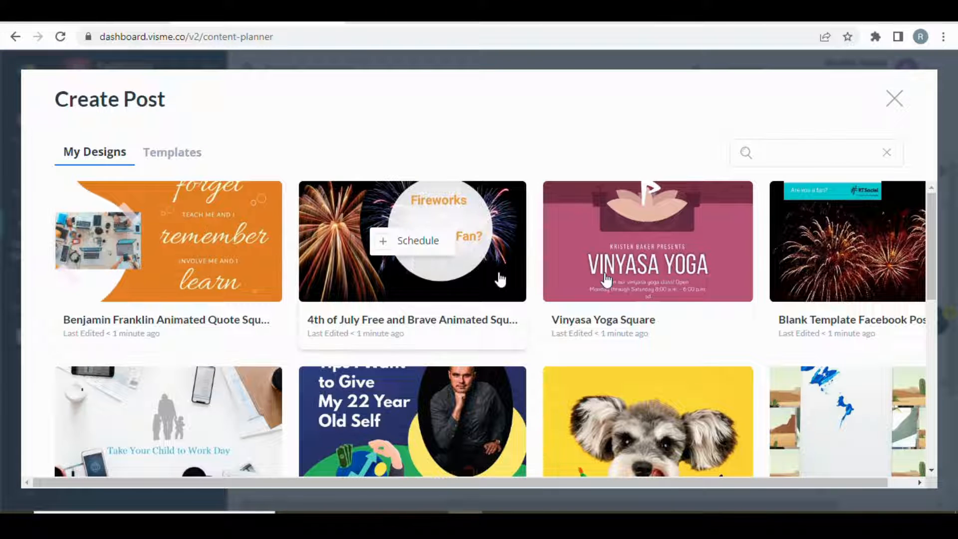
{"action": "scroll", "coordinate": [661, 291], "scroll_direction": "down", "scroll_amount": 2}
{"action": "scroll", "coordinate": [661, 290], "scroll_direction": "down", "scroll_amount": 1}
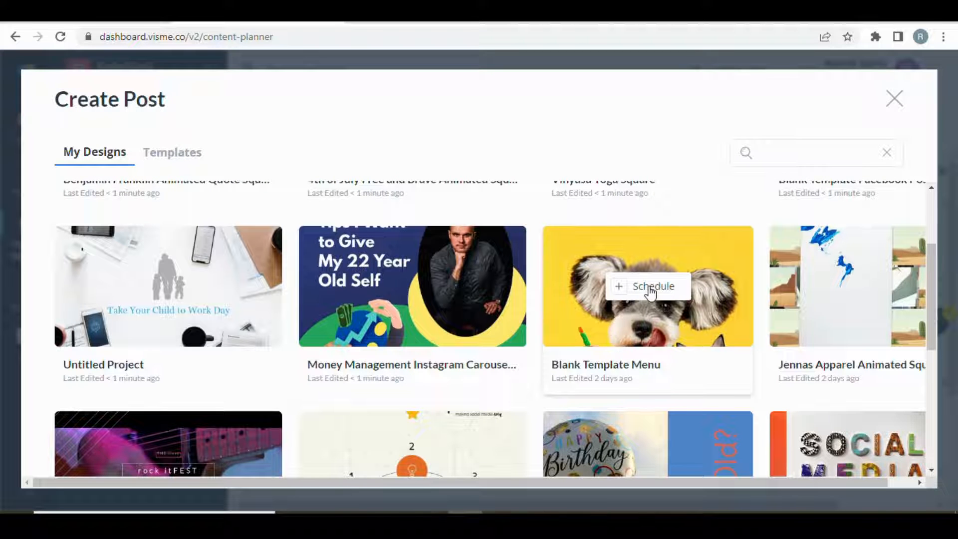
{"action": "left_click", "coordinate": [650, 289]}
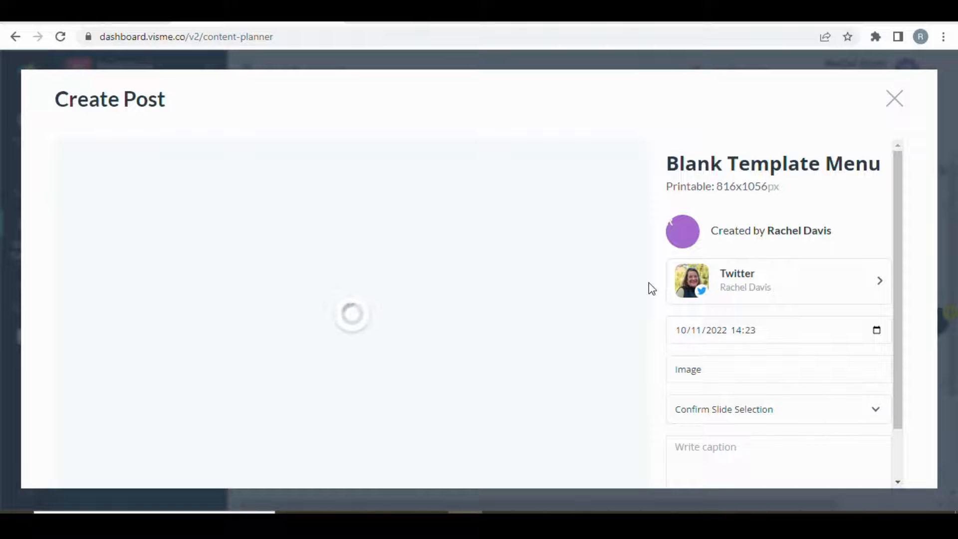
Set the post's channel to the RT Social Instagram account and check its slide selection.
{"action": "left_click", "coordinate": [859, 288]}
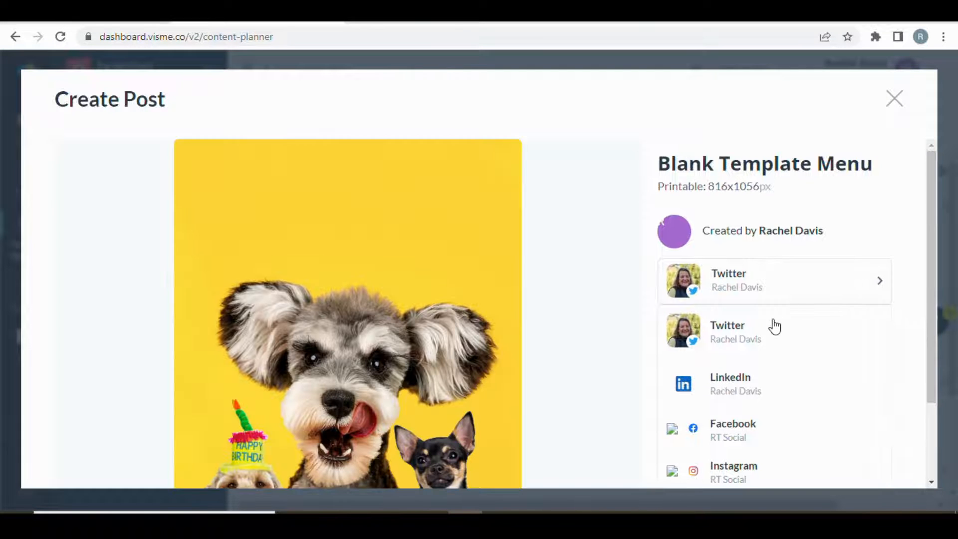
{"action": "scroll", "coordinate": [765, 335], "scroll_direction": "down", "scroll_amount": 2}
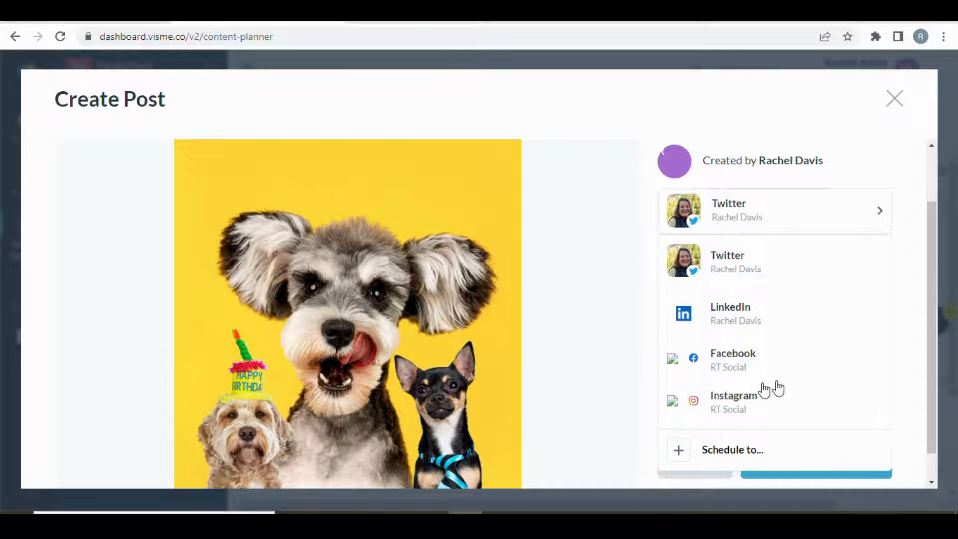
{"action": "left_click", "coordinate": [755, 404]}
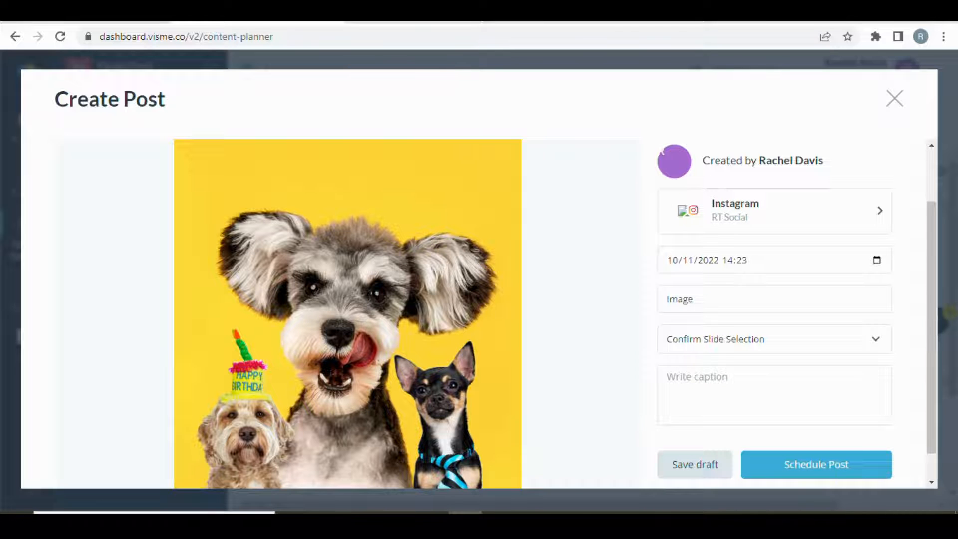
{"action": "left_click", "coordinate": [740, 344]}
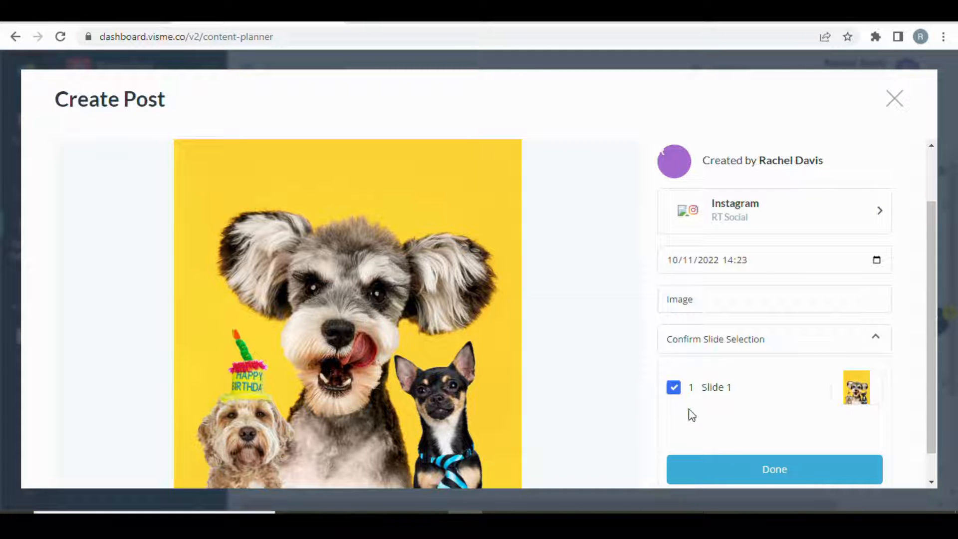
{"action": "left_click", "coordinate": [874, 339]}
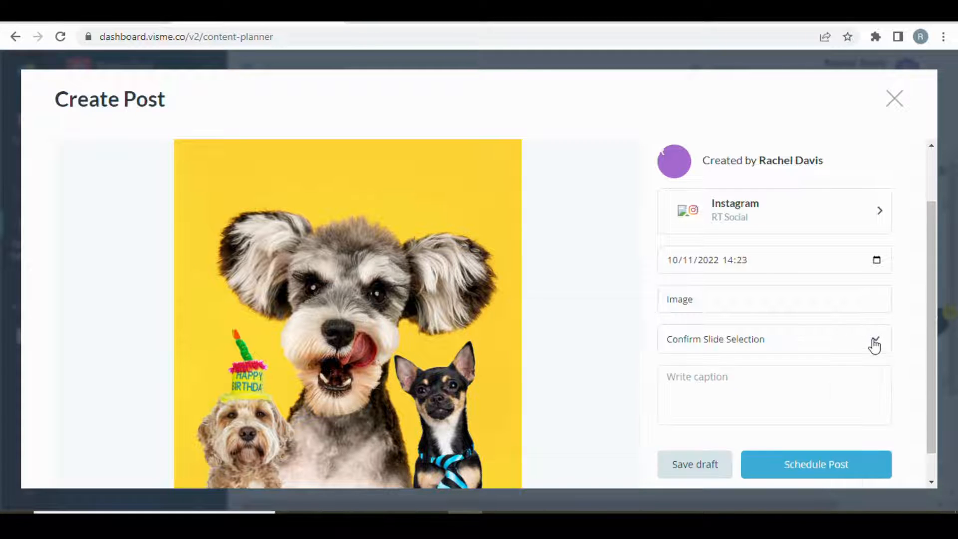
{"action": "scroll", "coordinate": [868, 340], "scroll_direction": "down", "scroll_amount": 1}
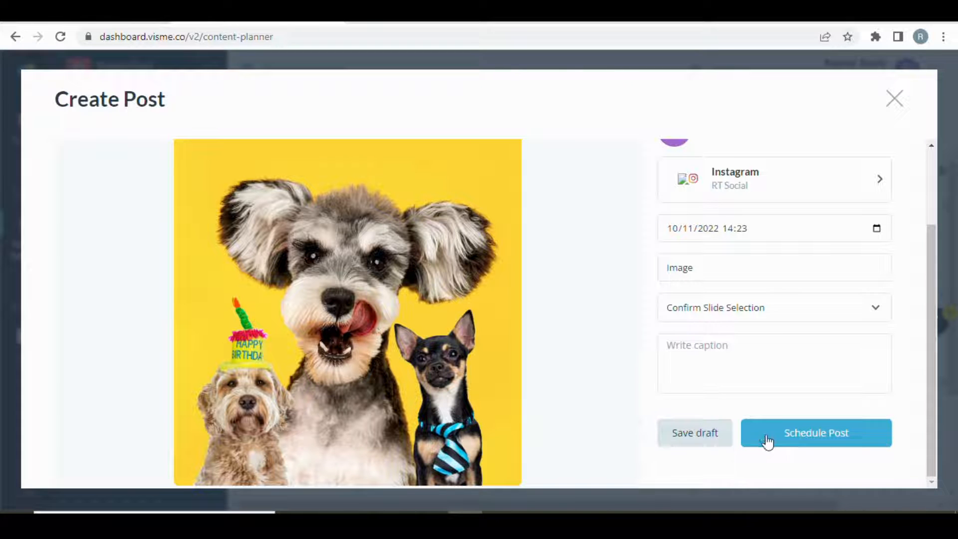
Set the post's scheduled time to 10:23 on 10/11/2022.
{"action": "scroll", "coordinate": [818, 314], "scroll_direction": "up", "scroll_amount": 2}
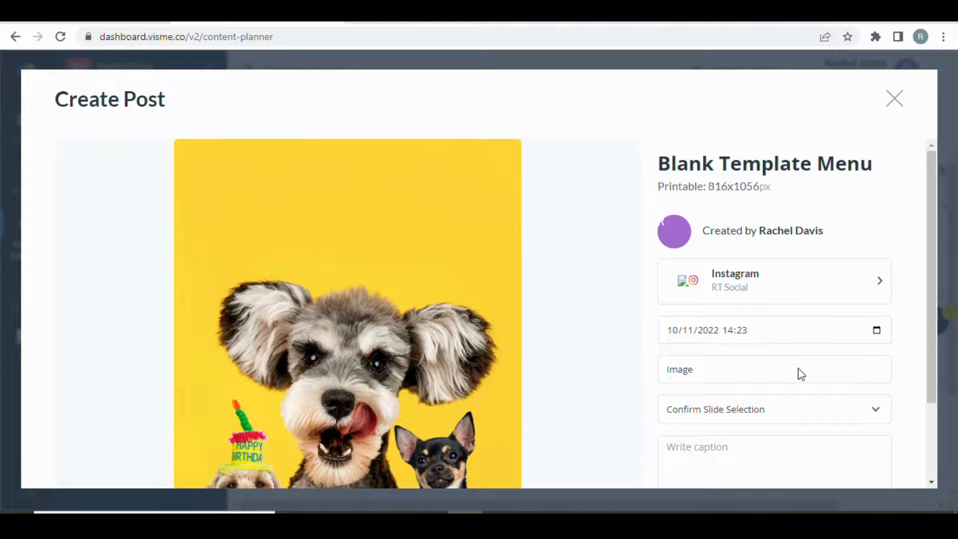
{"action": "left_click", "coordinate": [876, 330]}
{"action": "scroll", "coordinate": [831, 199], "scroll_direction": "down", "scroll_amount": 5}
{"action": "left_click", "coordinate": [842, 270]}
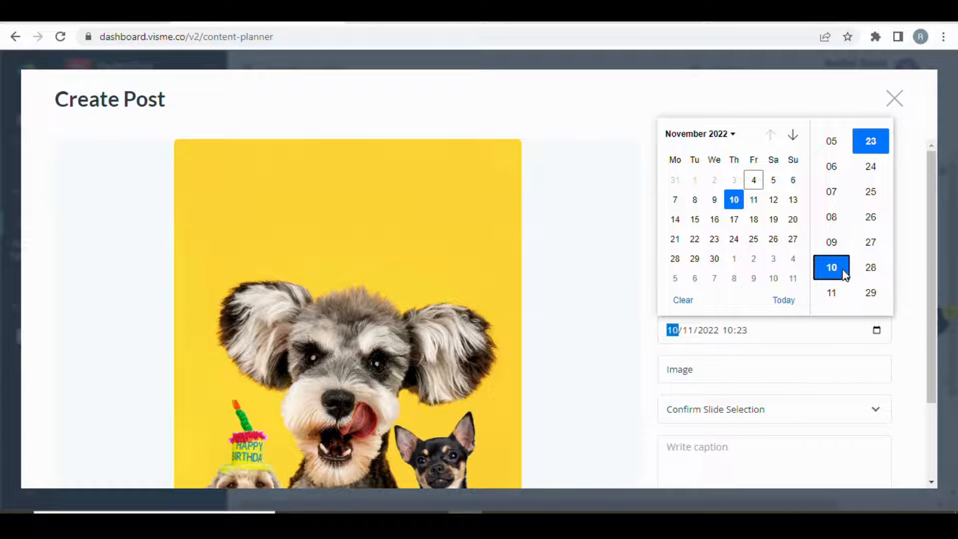
Try to save the Instagram post as a draft.
{"action": "scroll", "coordinate": [751, 360], "scroll_direction": "down", "scroll_amount": 1}
{"action": "scroll", "coordinate": [751, 361], "scroll_direction": "down", "scroll_amount": 2}
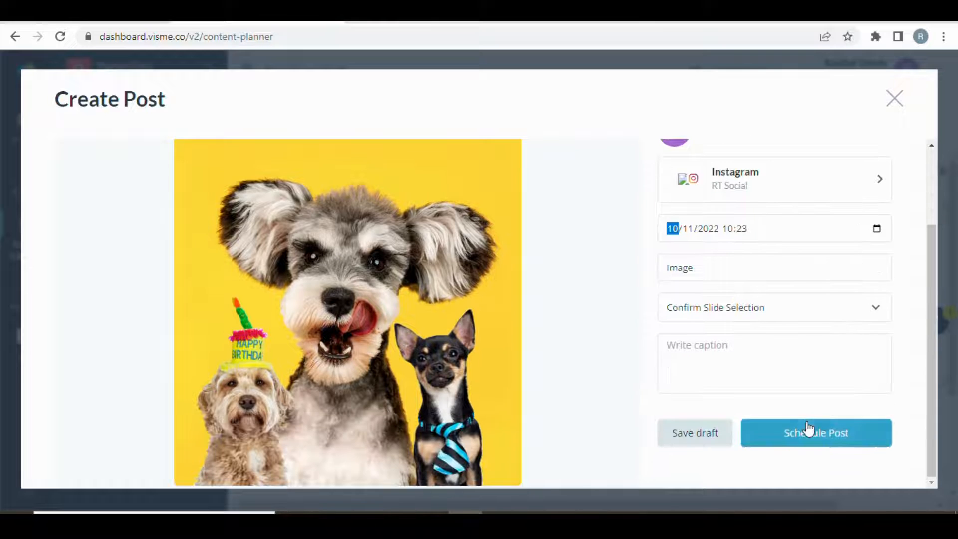
{"action": "left_click", "coordinate": [700, 438]}
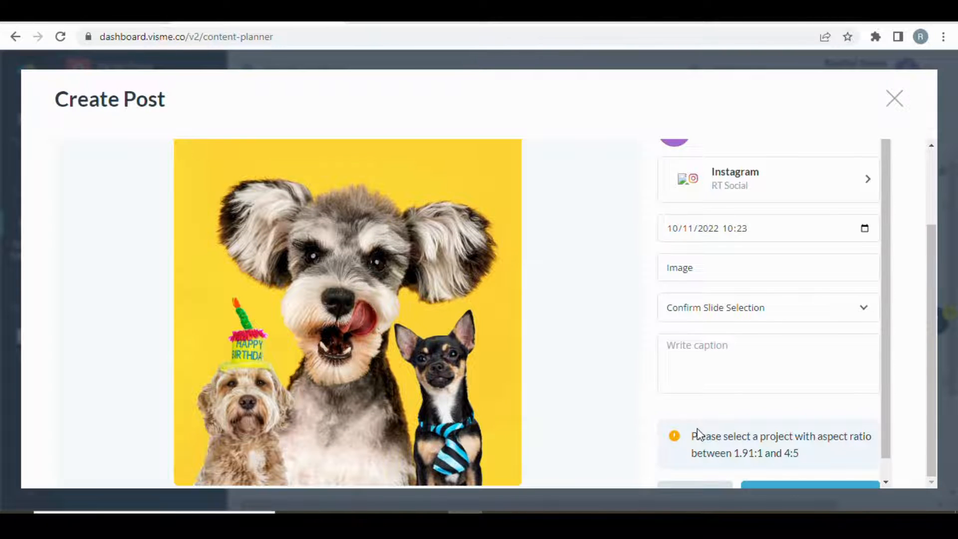
{"action": "scroll", "coordinate": [718, 416], "scroll_direction": "down", "scroll_amount": 1}
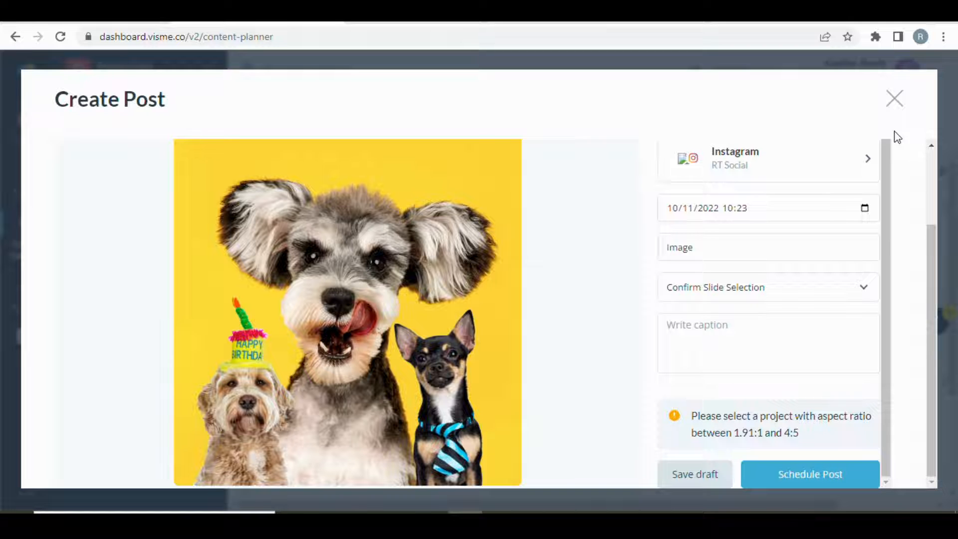
Switch the post's channel to Twitter, save it as a draft and close the post window.
{"action": "left_click", "coordinate": [820, 180]}
{"action": "left_click", "coordinate": [774, 216]}
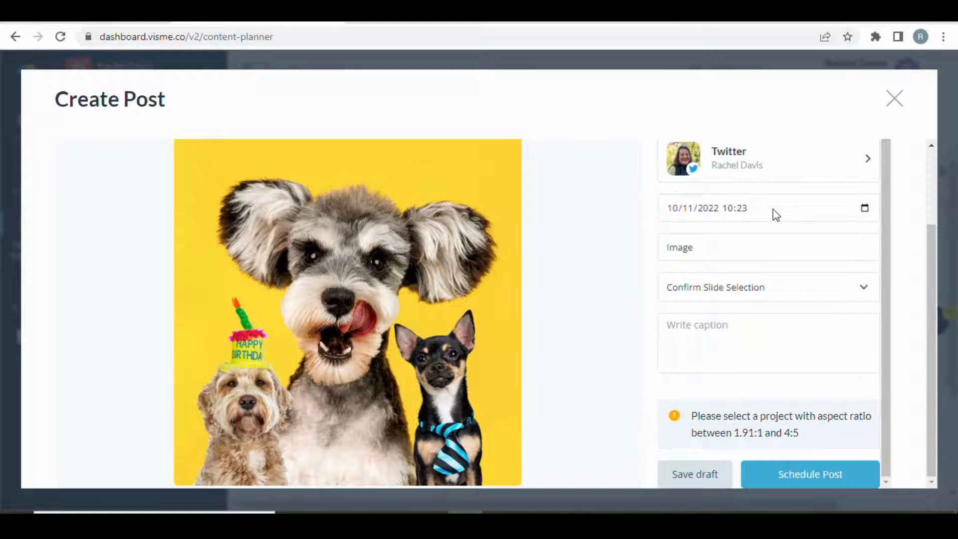
{"action": "left_click", "coordinate": [693, 480]}
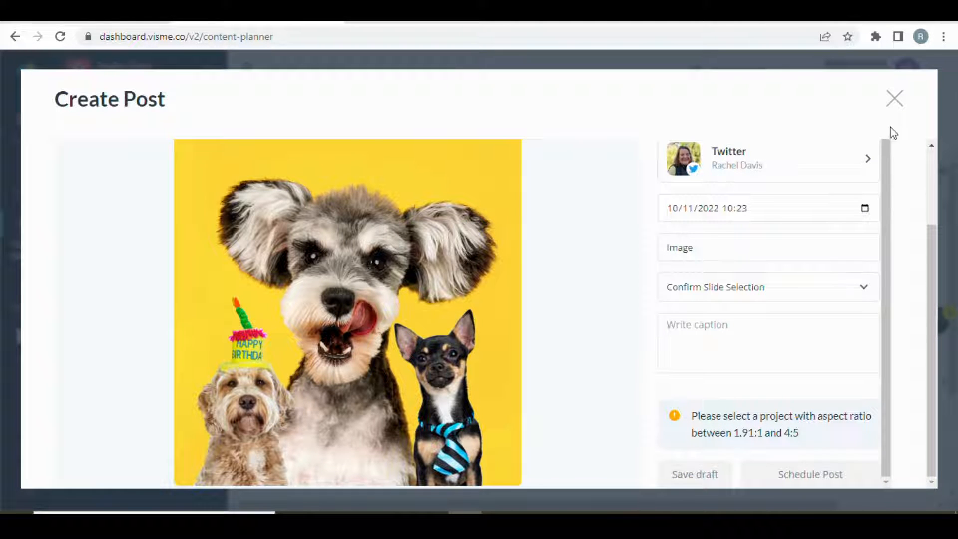
{"action": "left_click", "coordinate": [895, 103]}
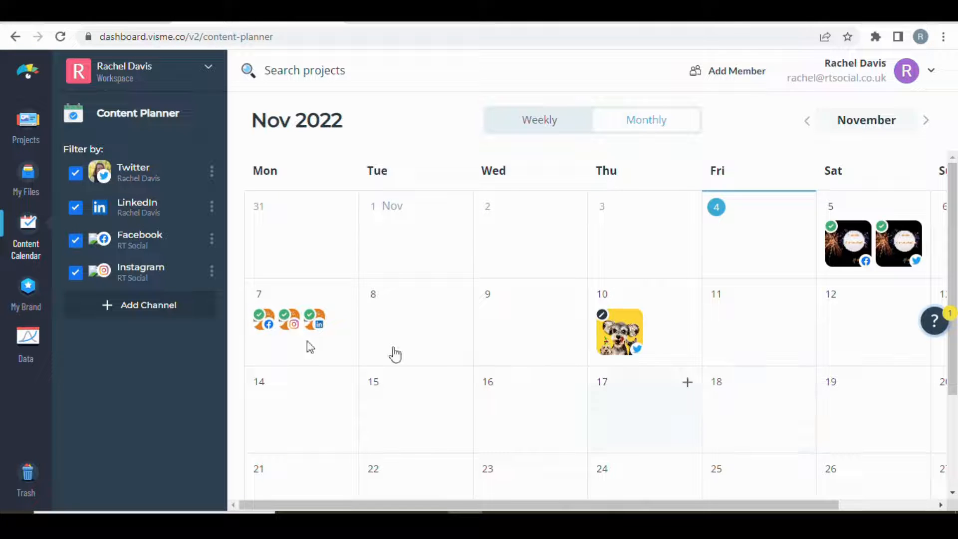
Return to the projects dashboard and start creating a new Social Media project.
{"action": "left_click", "coordinate": [123, 72]}
{"action": "left_click", "coordinate": [33, 78]}
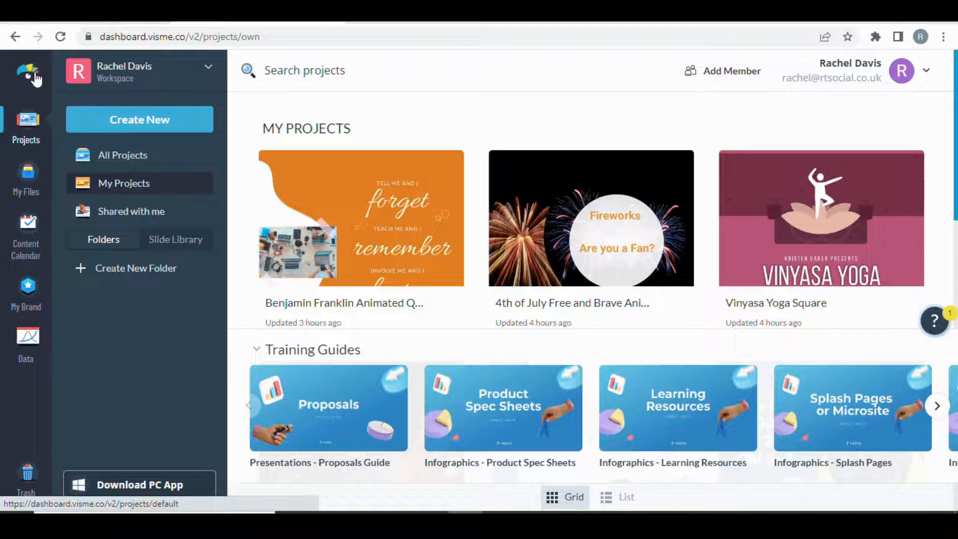
{"action": "left_click", "coordinate": [146, 125]}
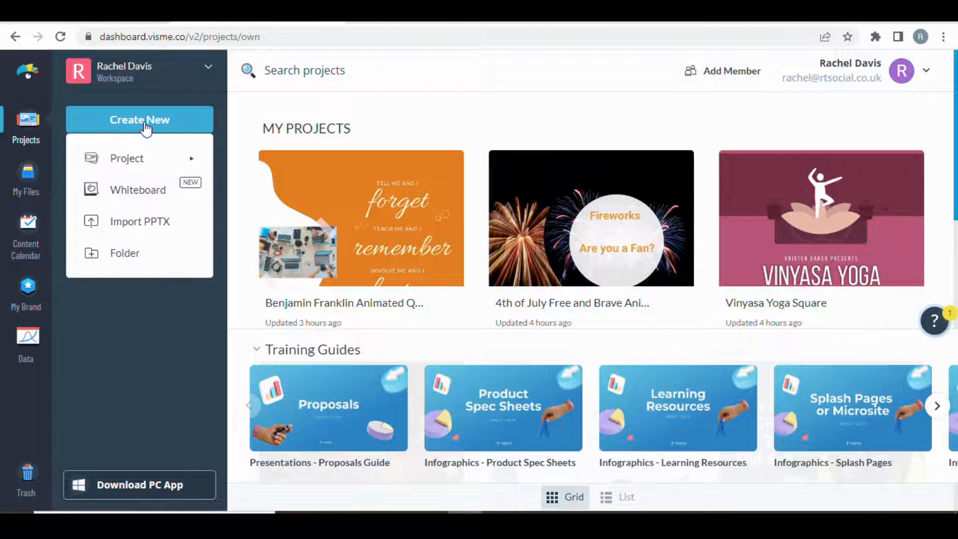
{"action": "mouse_move", "coordinate": [129, 160]}
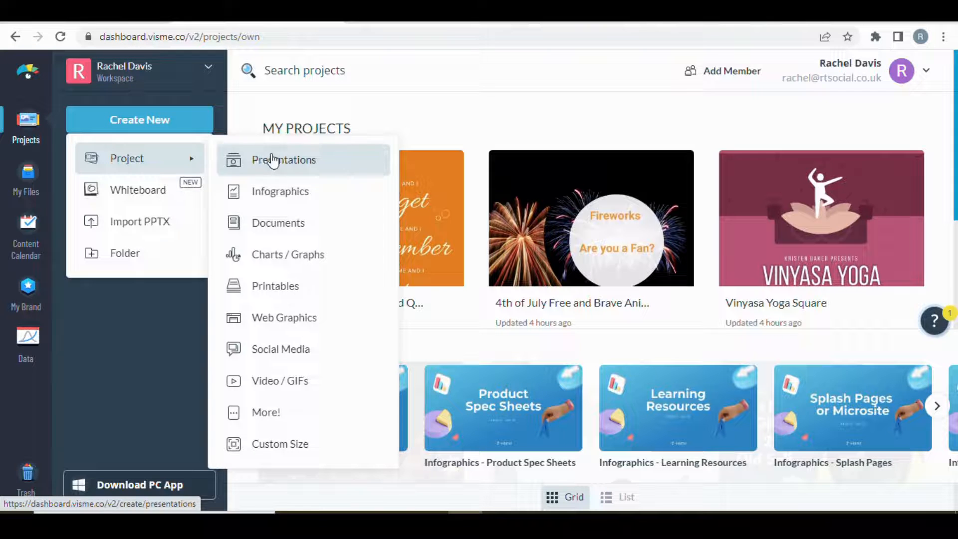
{"action": "left_click", "coordinate": [256, 349]}
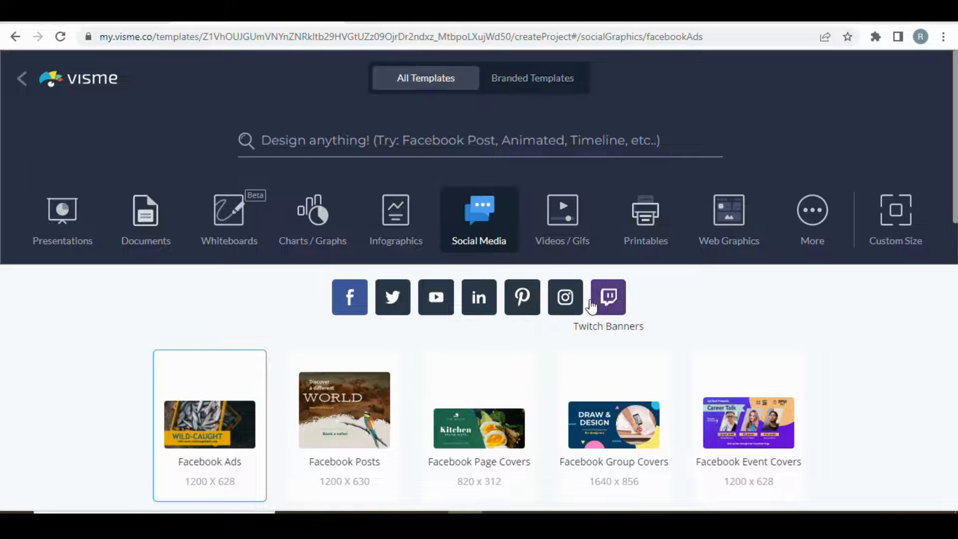
View the Instagram and YouTube template formats and search all templates for "sports".
{"action": "left_click", "coordinate": [569, 304]}
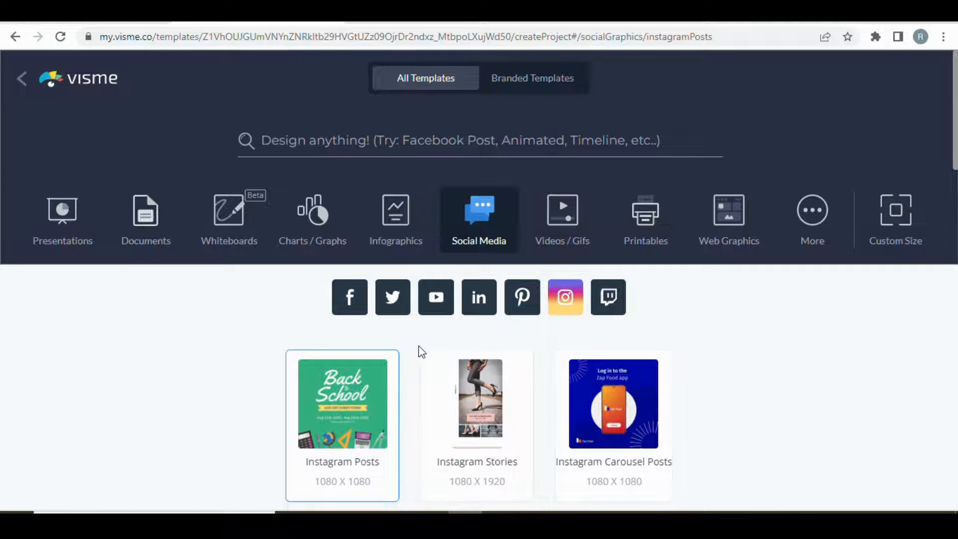
{"action": "left_click", "coordinate": [440, 300]}
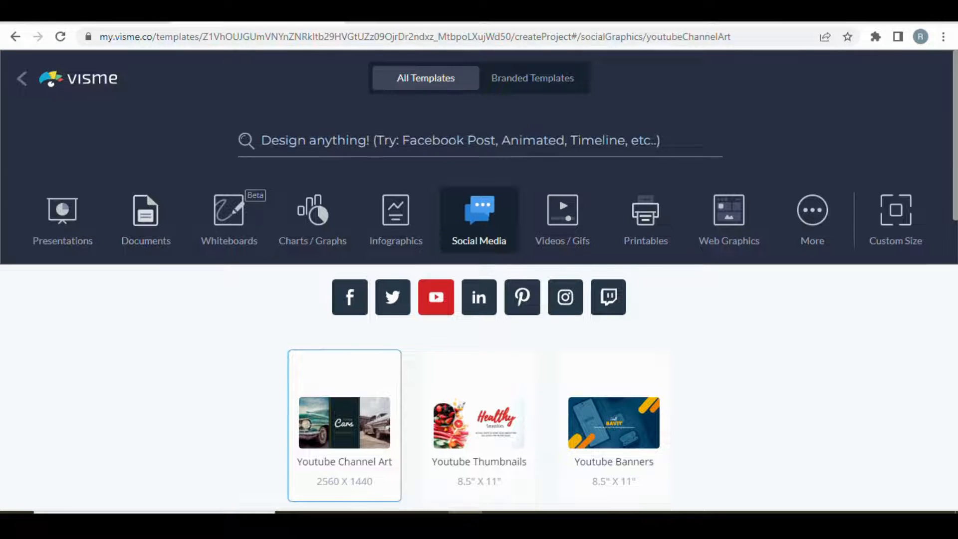
{"action": "left_click", "coordinate": [319, 140]}
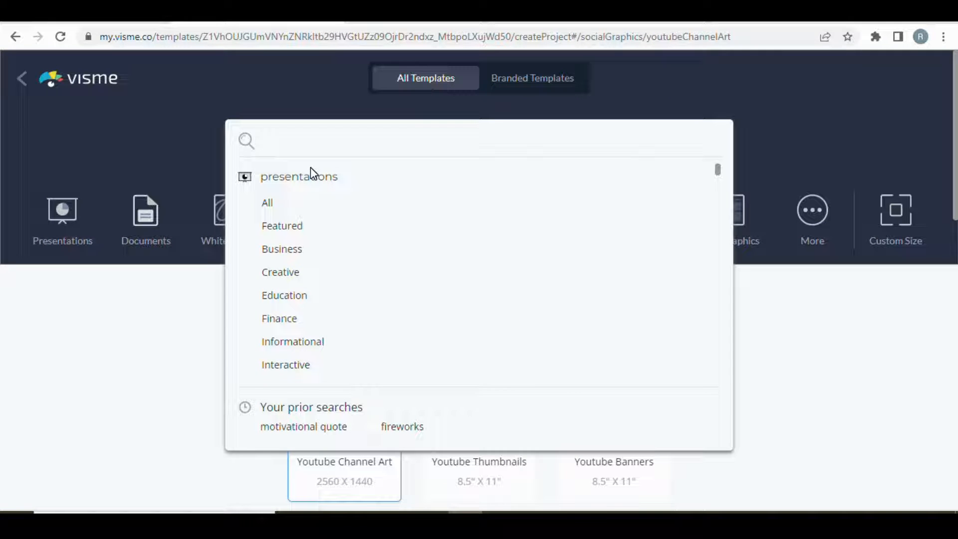
{"action": "type", "text": "sports"}
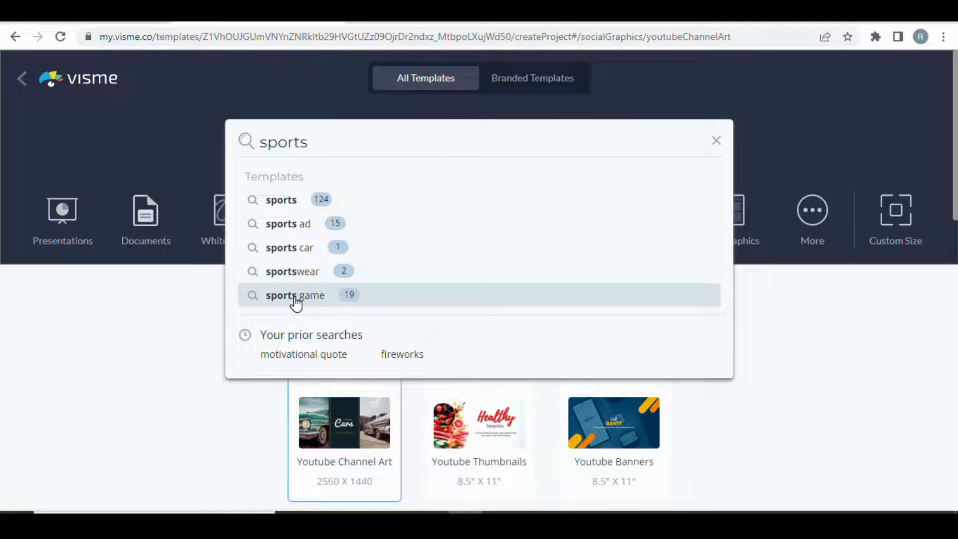
{"action": "left_click", "coordinate": [282, 206]}
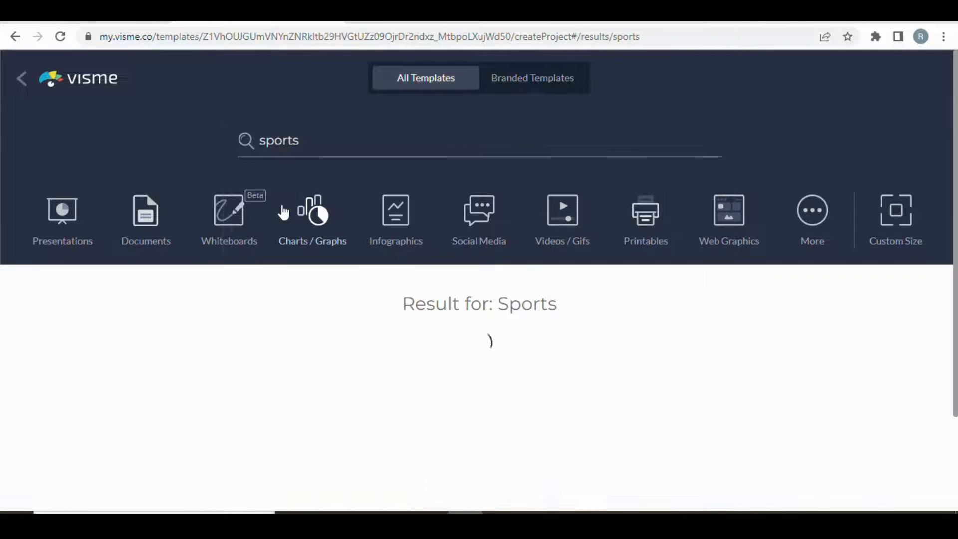
{"action": "scroll", "coordinate": [442, 254], "scroll_direction": "down", "scroll_amount": 4}
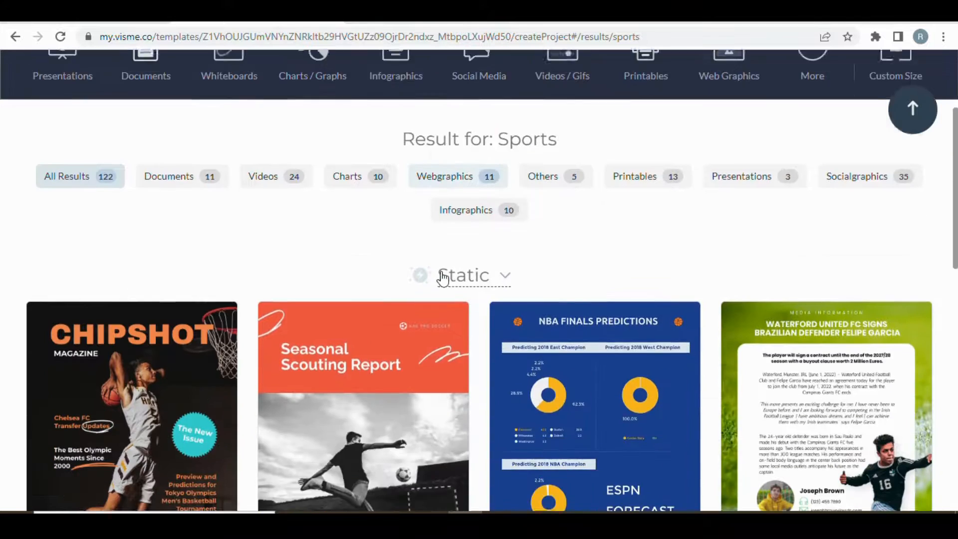
{"action": "scroll", "coordinate": [441, 253], "scroll_direction": "down", "scroll_amount": 1}
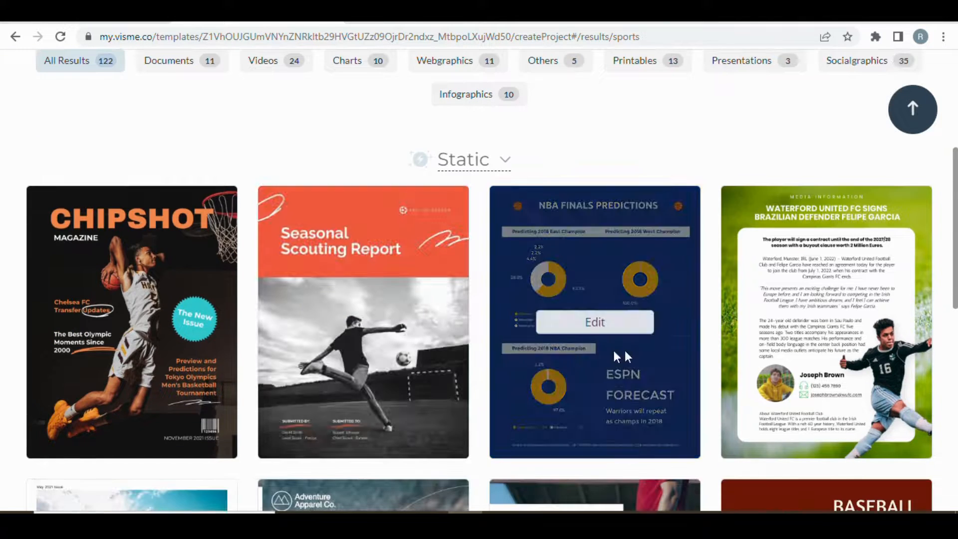
Filter the sports results to Animated templates and browse through them.
{"action": "left_click", "coordinate": [466, 162]}
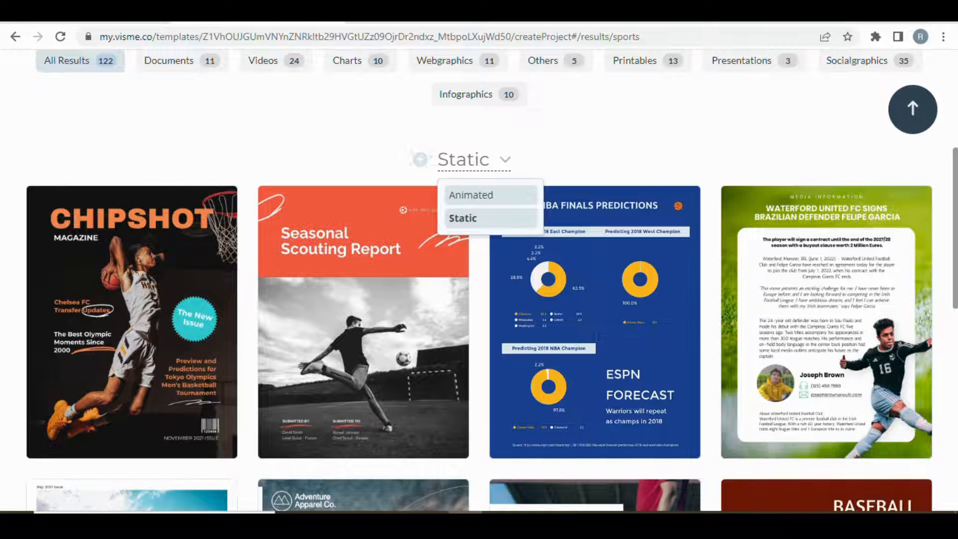
{"action": "left_click", "coordinate": [471, 194]}
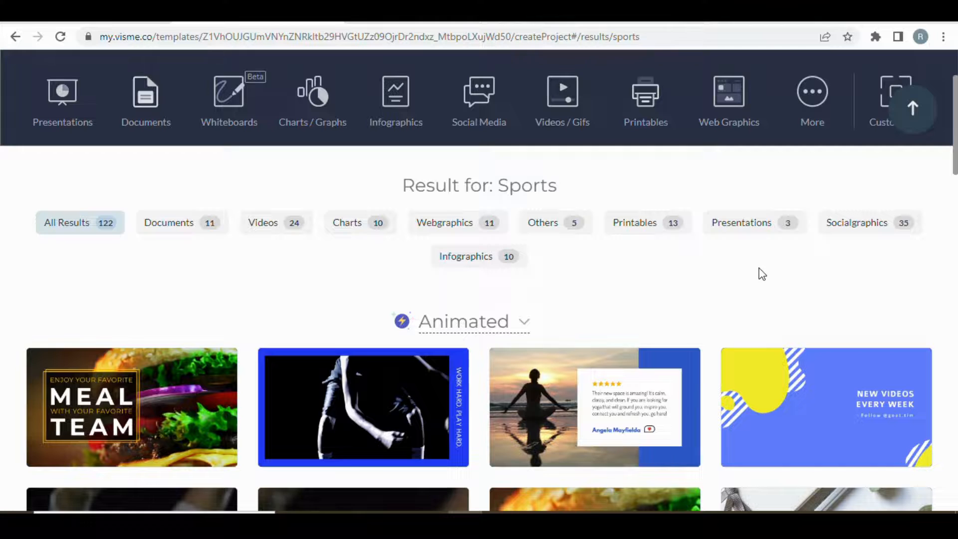
{"action": "scroll", "coordinate": [762, 274], "scroll_direction": "down", "scroll_amount": 3}
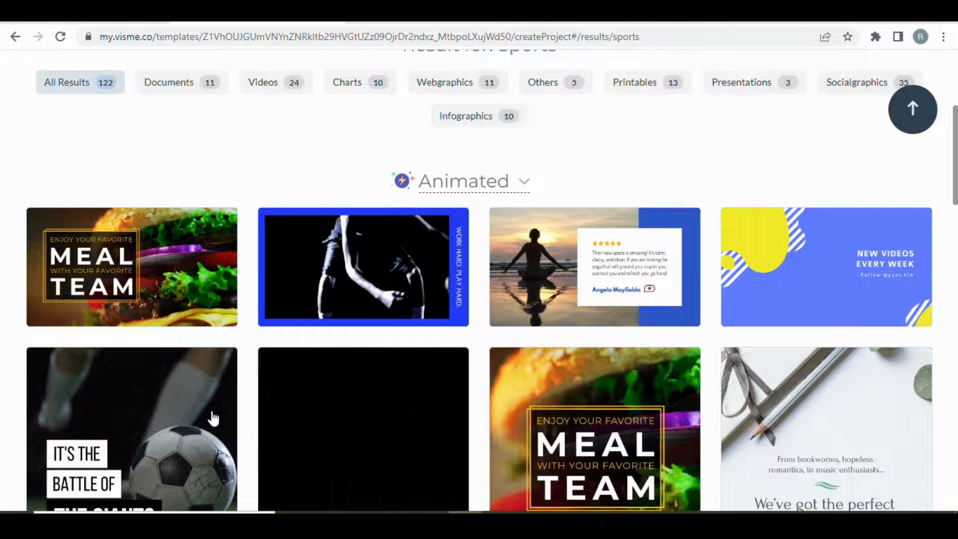
{"action": "scroll", "coordinate": [634, 307], "scroll_direction": "down", "scroll_amount": 2}
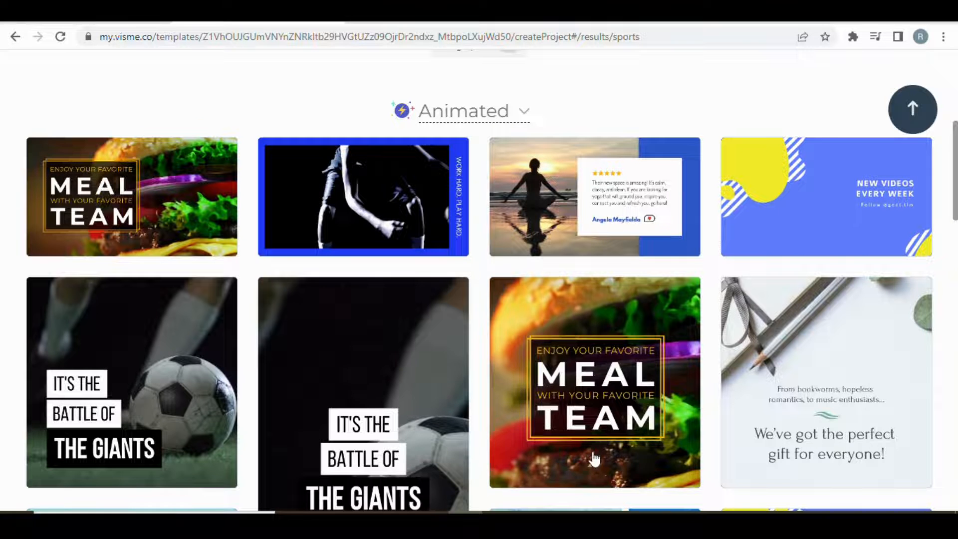
{"action": "scroll", "coordinate": [591, 464], "scroll_direction": "down", "scroll_amount": 3}
{"action": "scroll", "coordinate": [590, 465], "scroll_direction": "down", "scroll_amount": 2}
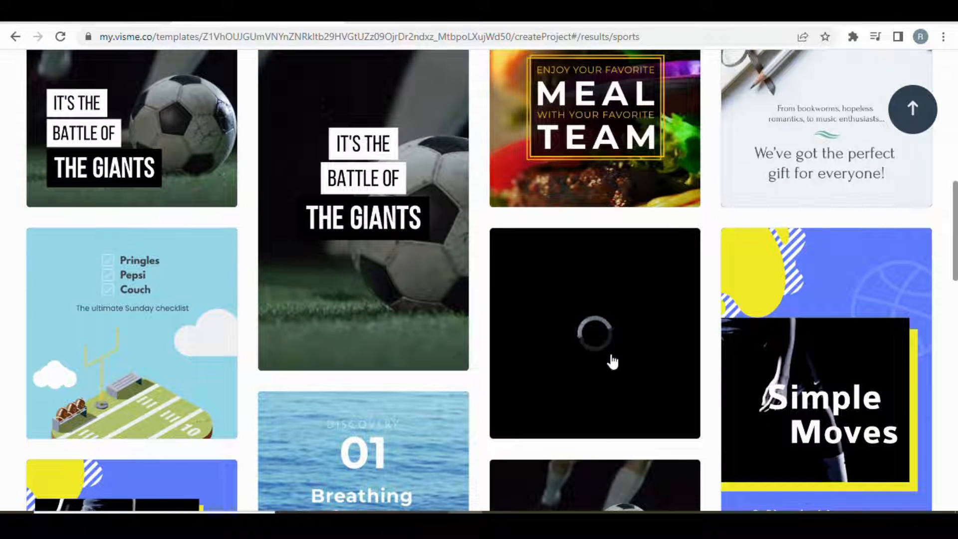
Open the Breathing Tips For Scuba Divers template for editing and change its heading's font to Archistico.
{"action": "left_click", "coordinate": [605, 339]}
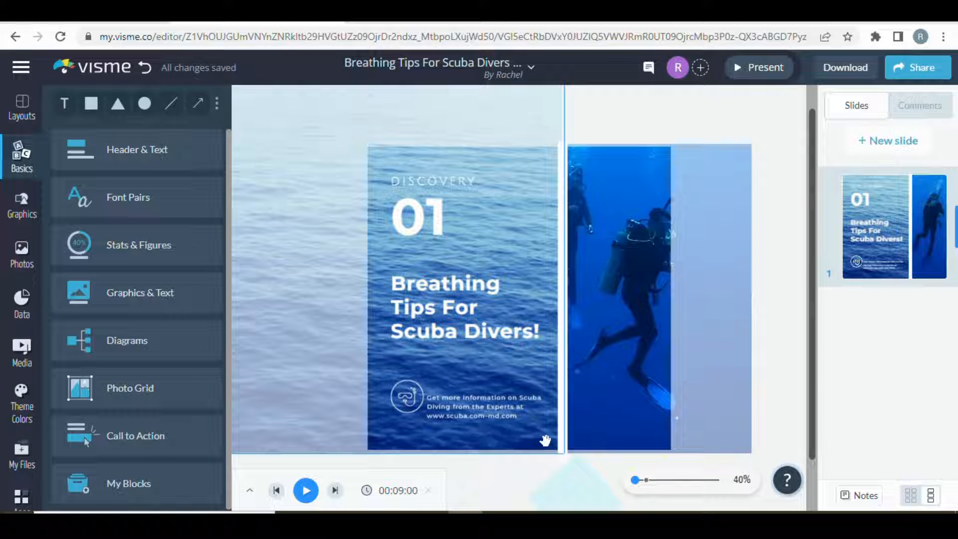
{"action": "left_click", "coordinate": [456, 333]}
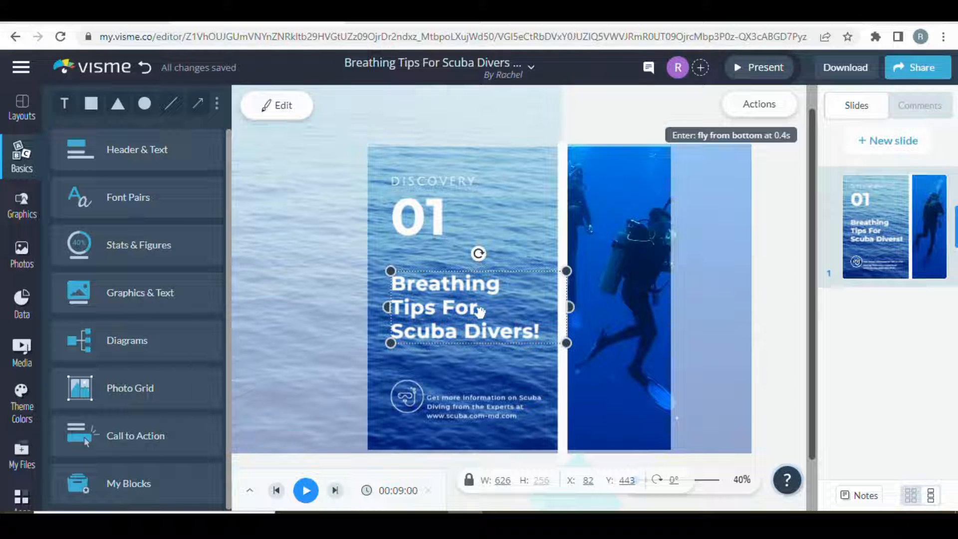
{"action": "left_click", "coordinate": [280, 116]}
{"action": "left_click", "coordinate": [279, 110]}
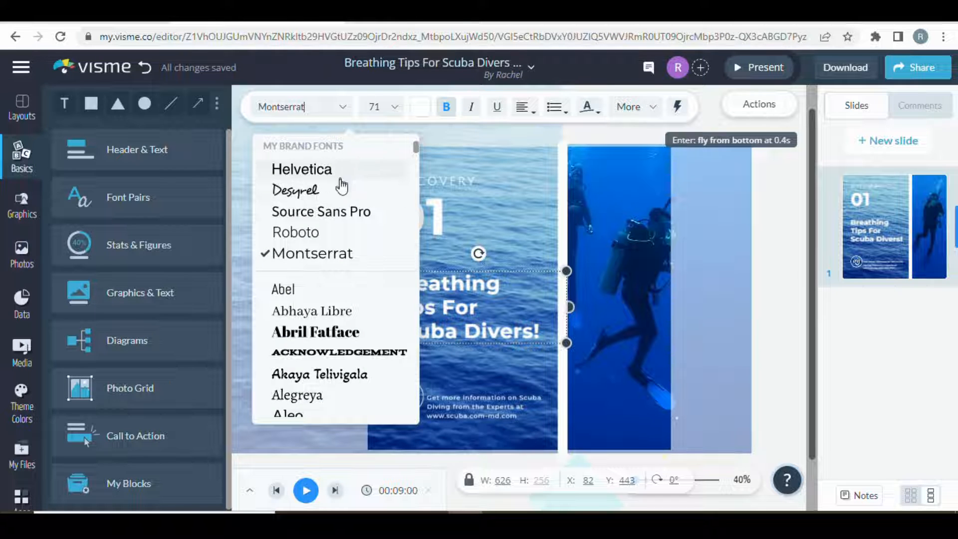
{"action": "scroll", "coordinate": [343, 189], "scroll_direction": "down", "scroll_amount": 1}
{"action": "scroll", "coordinate": [344, 195], "scroll_direction": "down", "scroll_amount": 5}
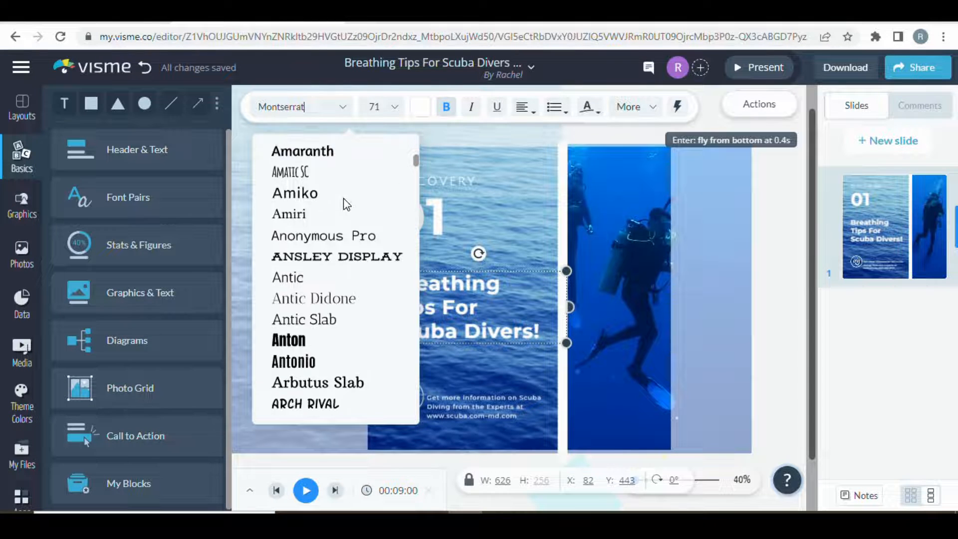
{"action": "scroll", "coordinate": [344, 206], "scroll_direction": "down", "scroll_amount": 4}
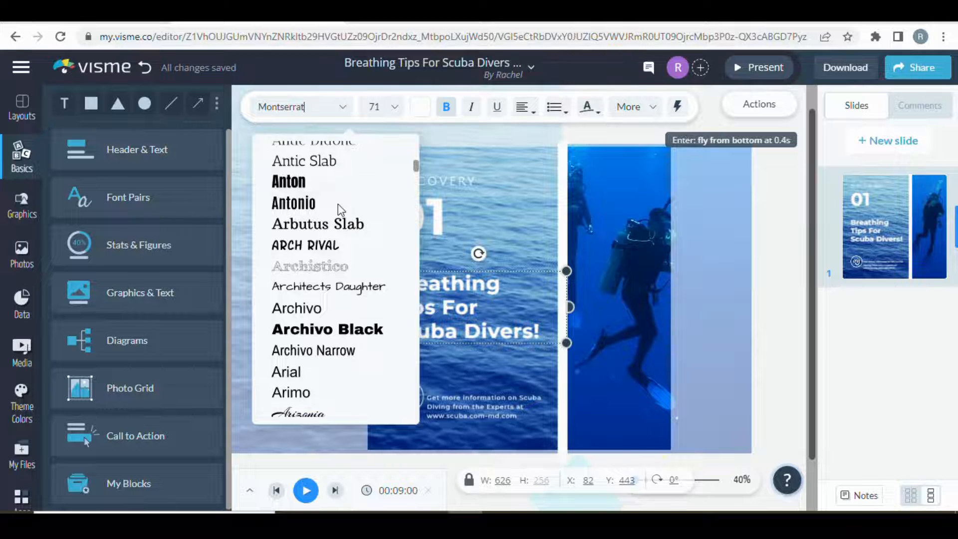
{"action": "scroll", "coordinate": [336, 209], "scroll_direction": "up", "scroll_amount": 2}
{"action": "left_click", "coordinate": [335, 208]}
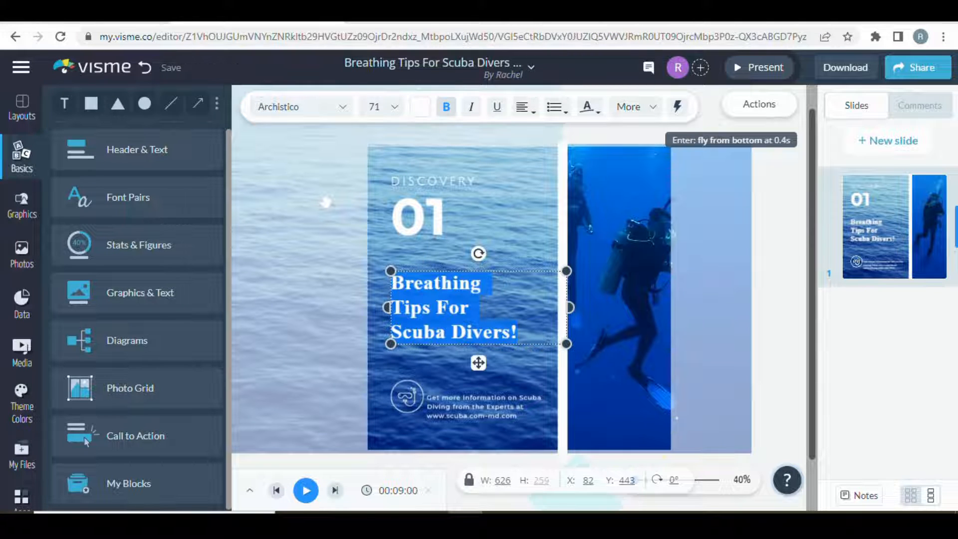
Open the large "01" text for editing and view its available font sizes, leaving the size as it is.
{"action": "left_click", "coordinate": [519, 210]}
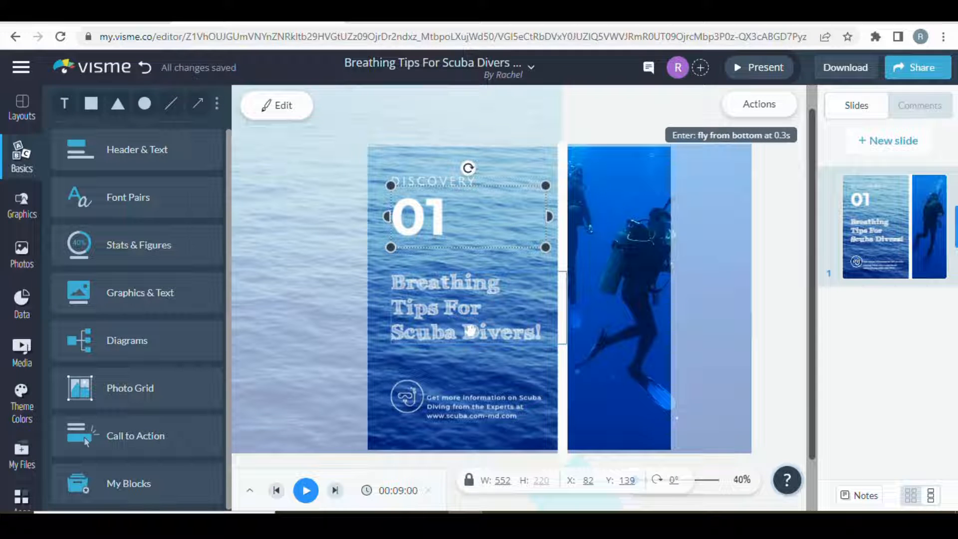
{"action": "left_click", "coordinate": [284, 106]}
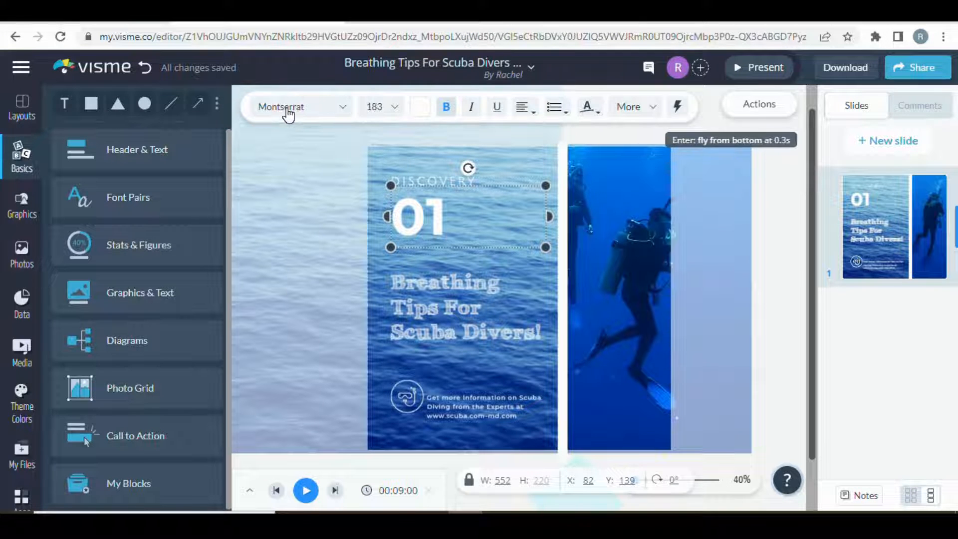
{"action": "left_click", "coordinate": [380, 116]}
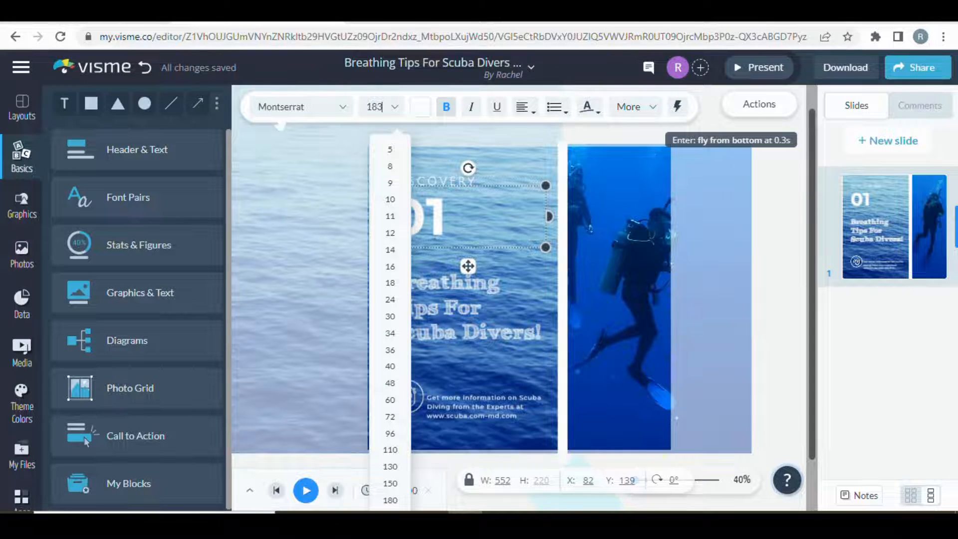
{"action": "left_click", "coordinate": [711, 122]}
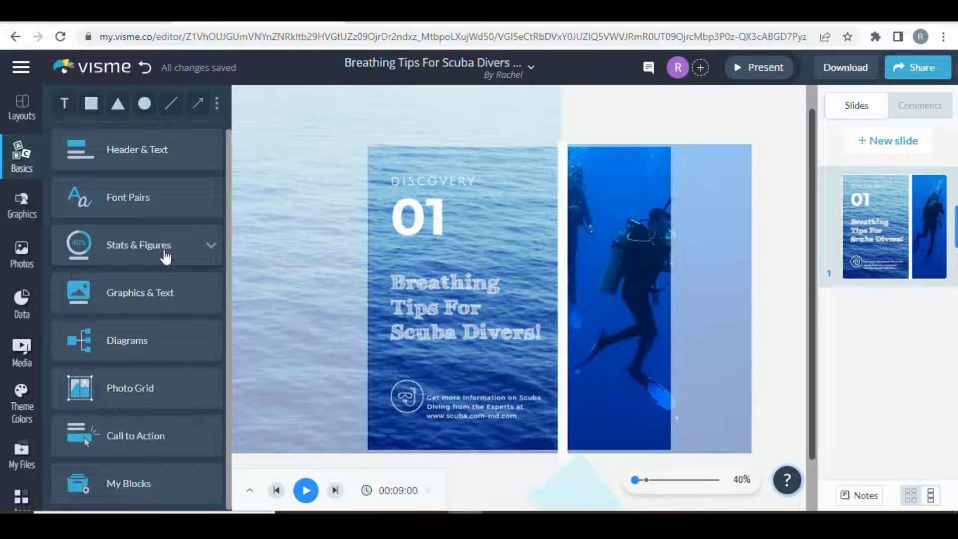
Insert the "Let your soul glow" font pair and move it over the diver photo, at about X 549, Y 256.
{"action": "left_click", "coordinate": [164, 196]}
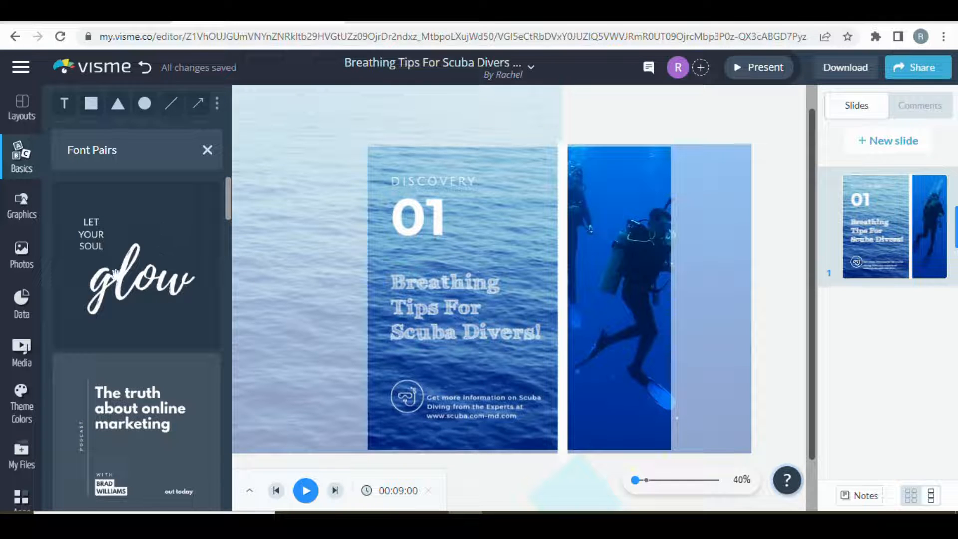
{"action": "left_click", "coordinate": [100, 253]}
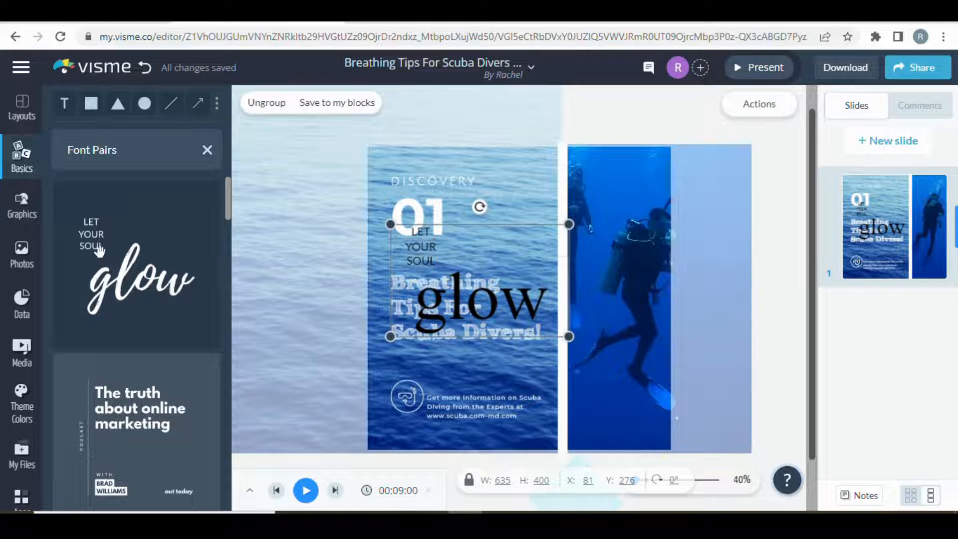
{"action": "left_click_drag", "start_coordinate": [514, 302], "coordinate": [647, 298]}
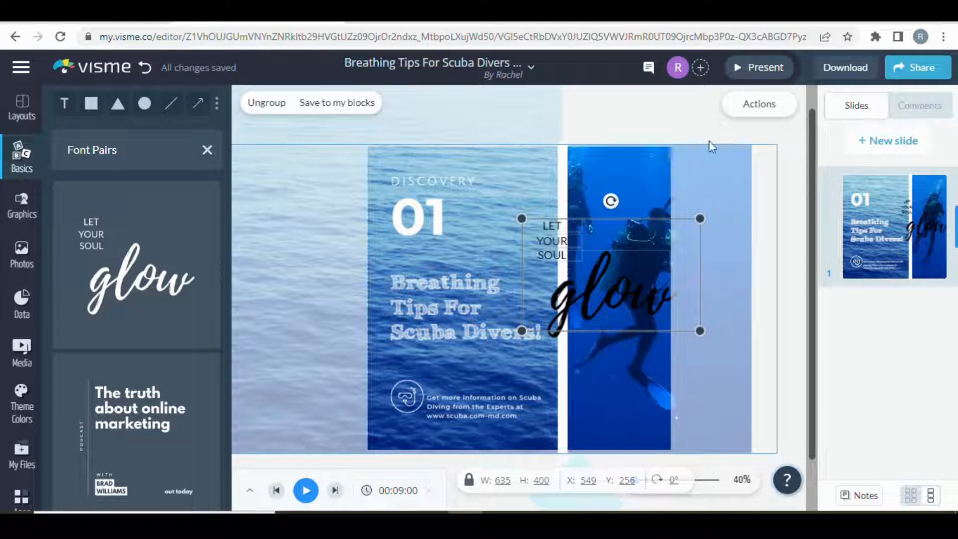
Reduce the opacity of the "Let your soul glow" text group to about 48.
{"action": "left_click", "coordinate": [783, 116]}
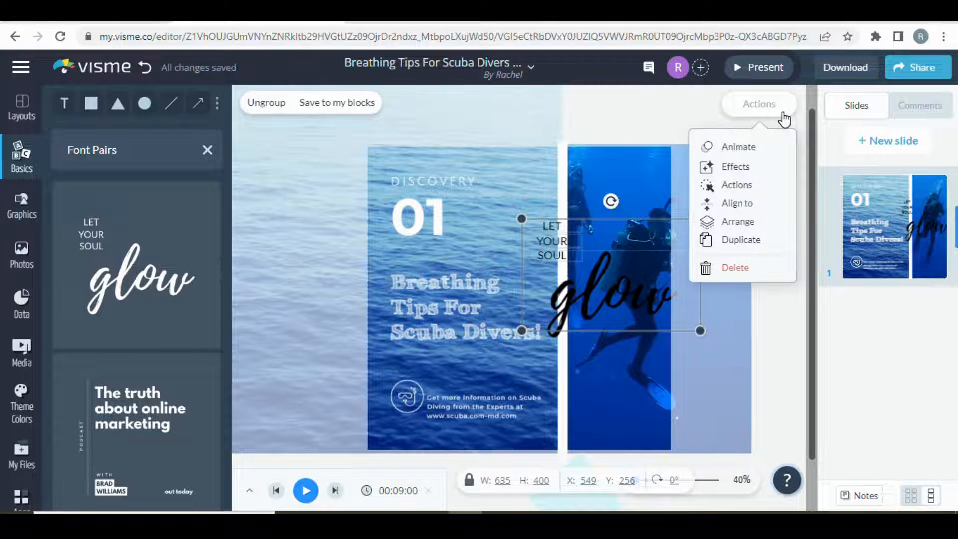
{"action": "left_click", "coordinate": [767, 165]}
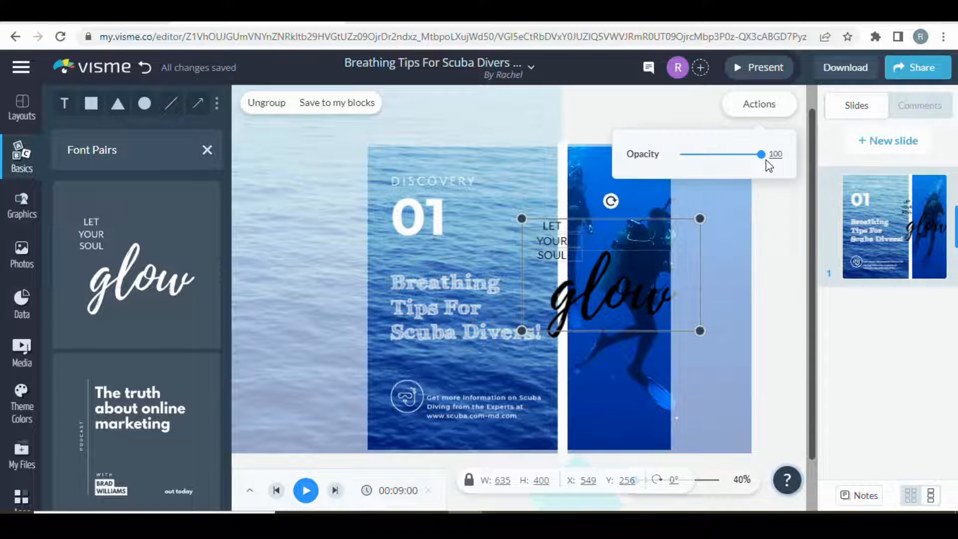
{"action": "left_click_drag", "start_coordinate": [760, 159], "coordinate": [704, 161]}
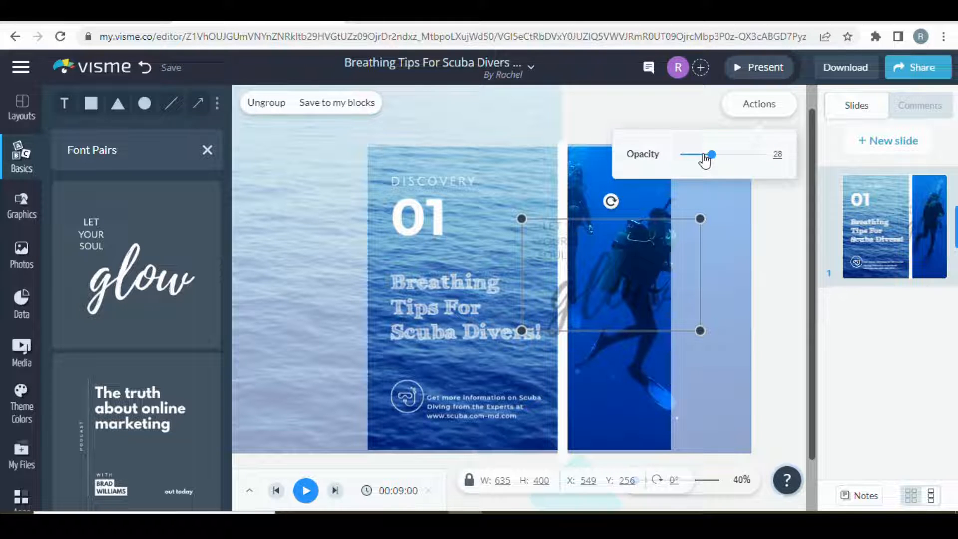
{"action": "left_click_drag", "start_coordinate": [703, 160], "coordinate": [718, 157]}
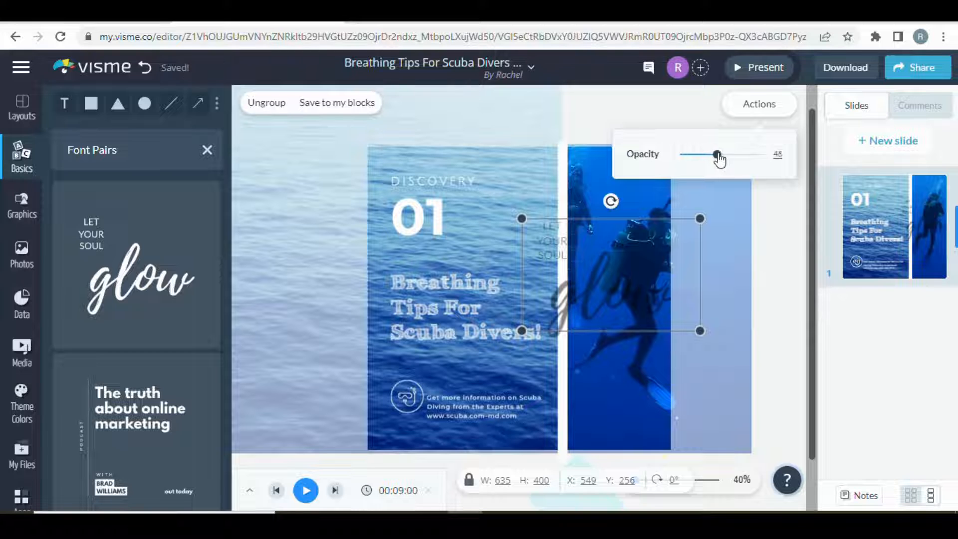
View the external link action options for the "Let your soul glow" group and close them without applying a link.
{"action": "left_click", "coordinate": [766, 107]}
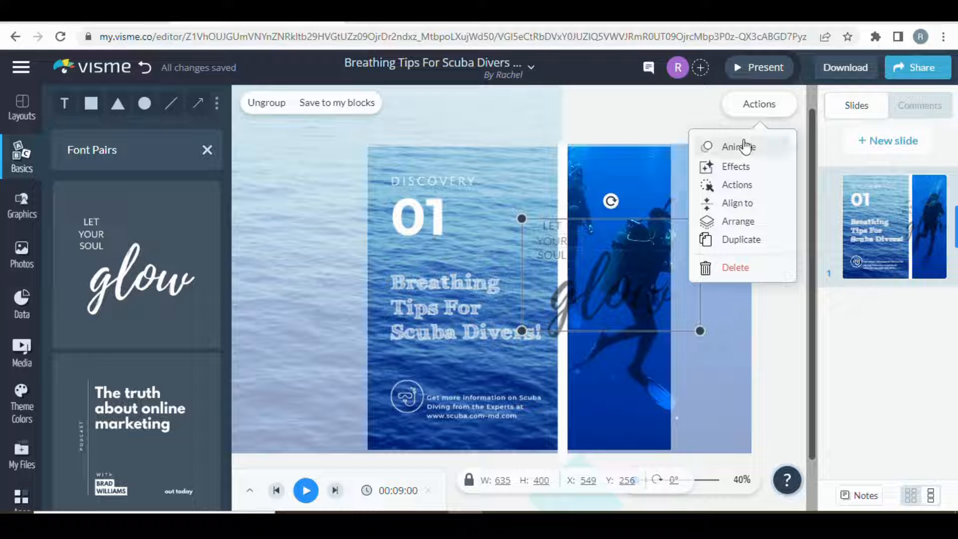
{"action": "left_click", "coordinate": [745, 185]}
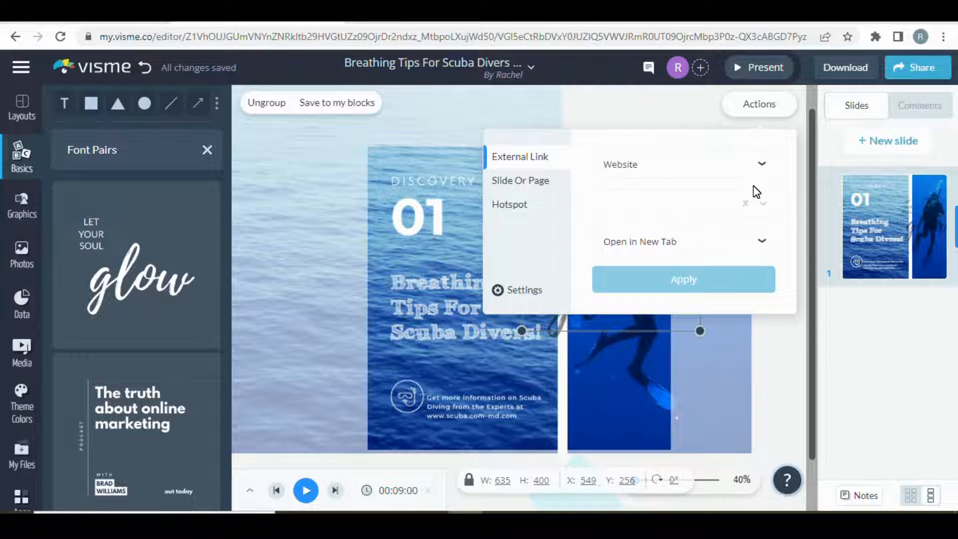
{"action": "left_click", "coordinate": [586, 92]}
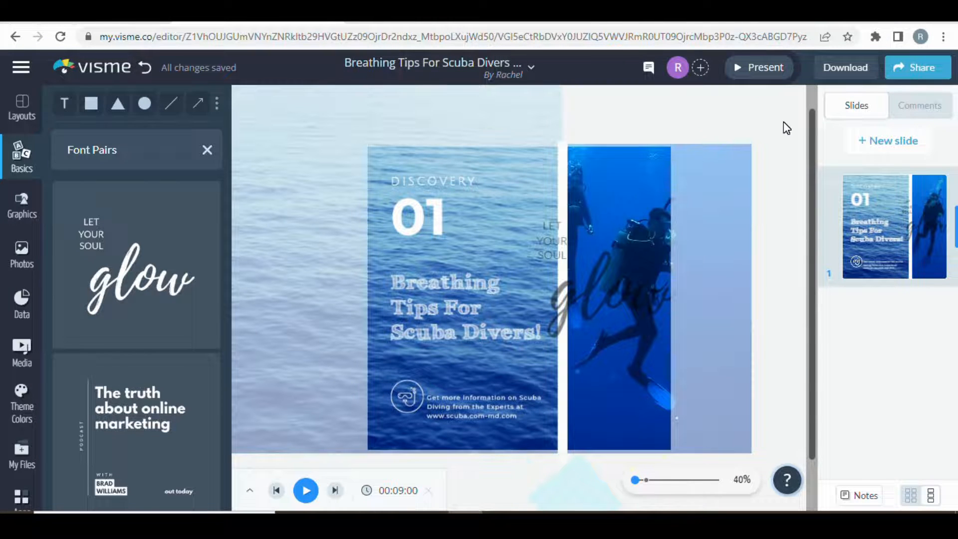
{"action": "scroll", "coordinate": [774, 144], "scroll_direction": "down", "scroll_amount": 1}
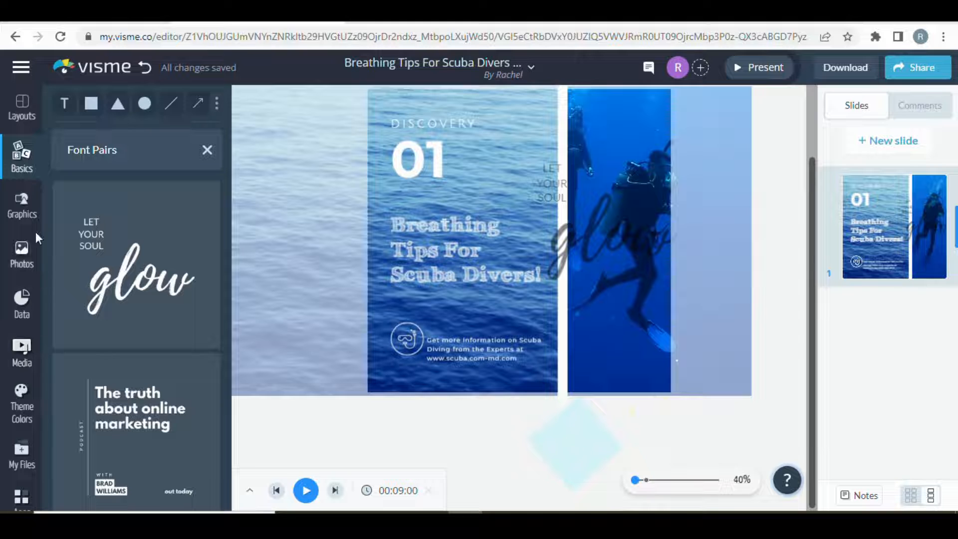
Browse the stock photo library and search it for "sports".
{"action": "left_click", "coordinate": [26, 262]}
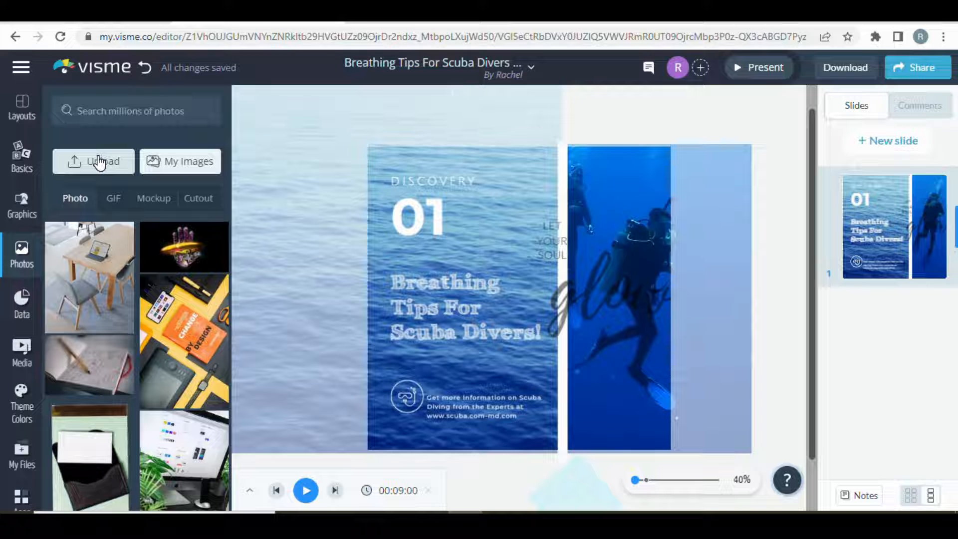
{"action": "mouse_move", "coordinate": [170, 285]}
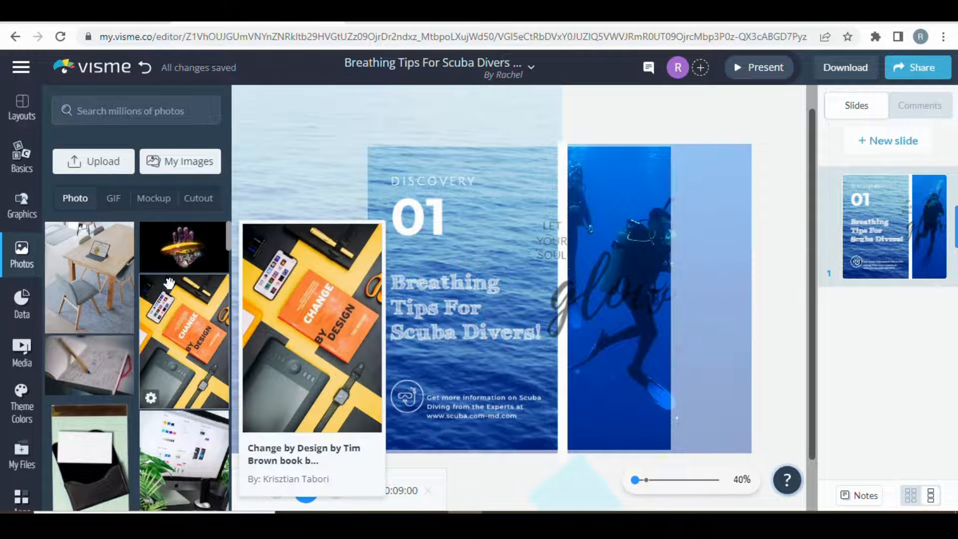
{"action": "scroll", "coordinate": [170, 284], "scroll_direction": "down", "scroll_amount": 2}
{"action": "scroll", "coordinate": [170, 285], "scroll_direction": "down", "scroll_amount": 4}
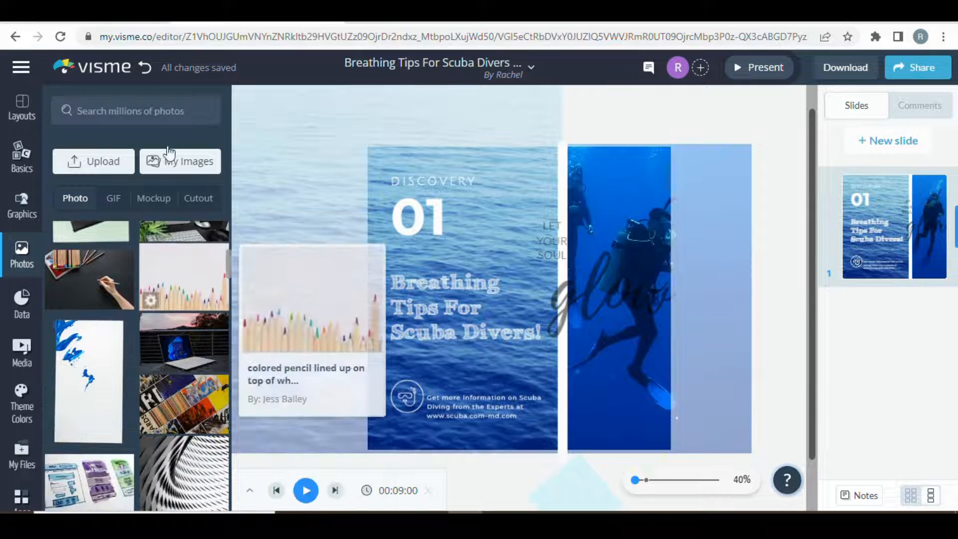
{"action": "left_click", "coordinate": [168, 120]}
{"action": "type", "text": "sports"}
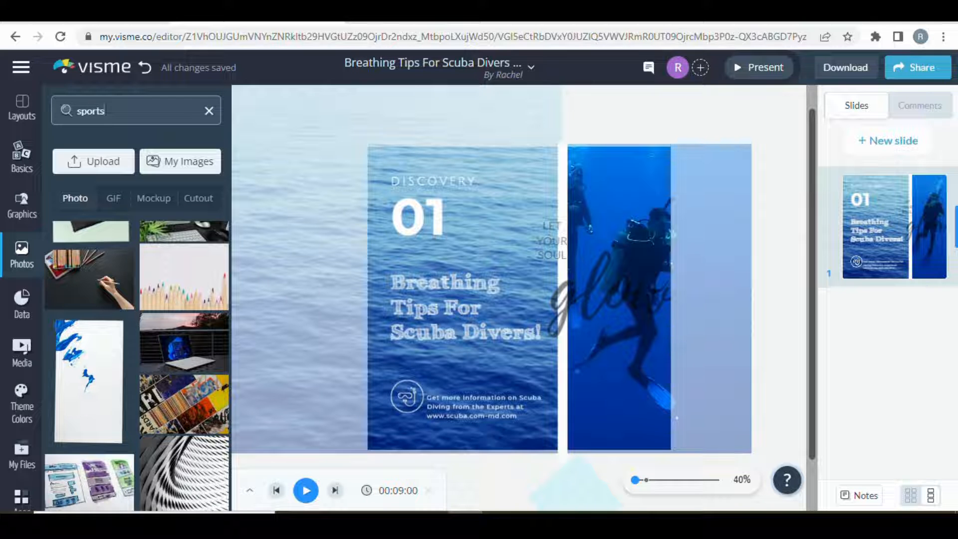
{"action": "key", "text": "Return"}
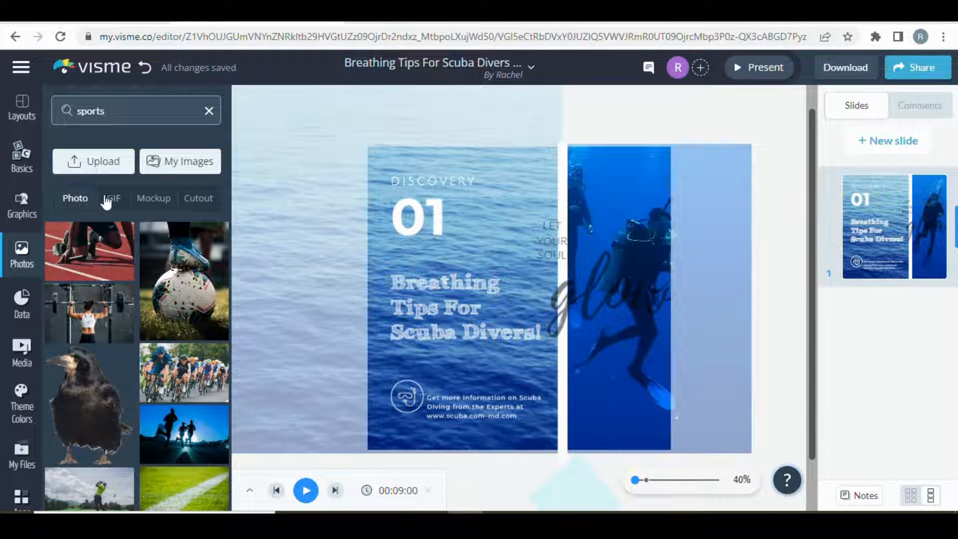
Switch the sports image results to Cutout and browse through the cutout images.
{"action": "mouse_move", "coordinate": [195, 251]}
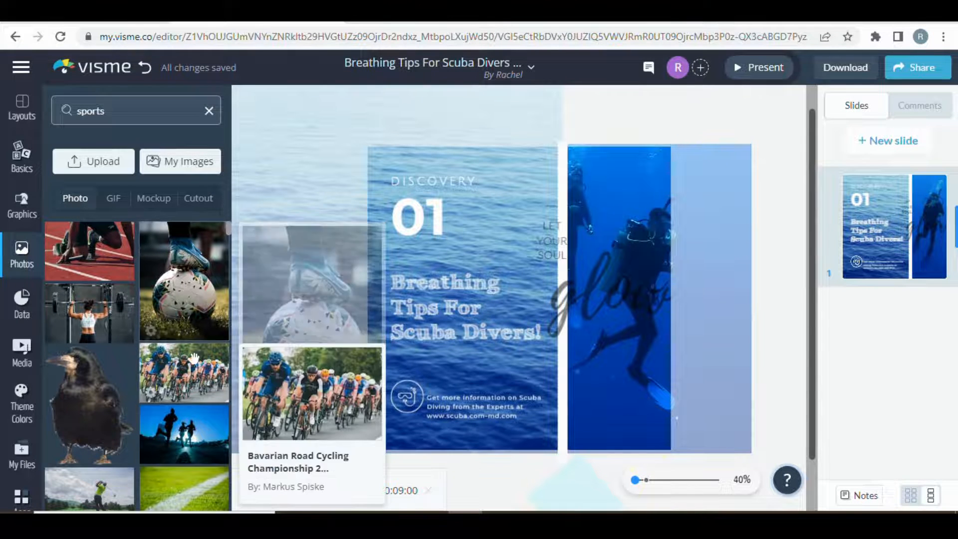
{"action": "left_click", "coordinate": [198, 209]}
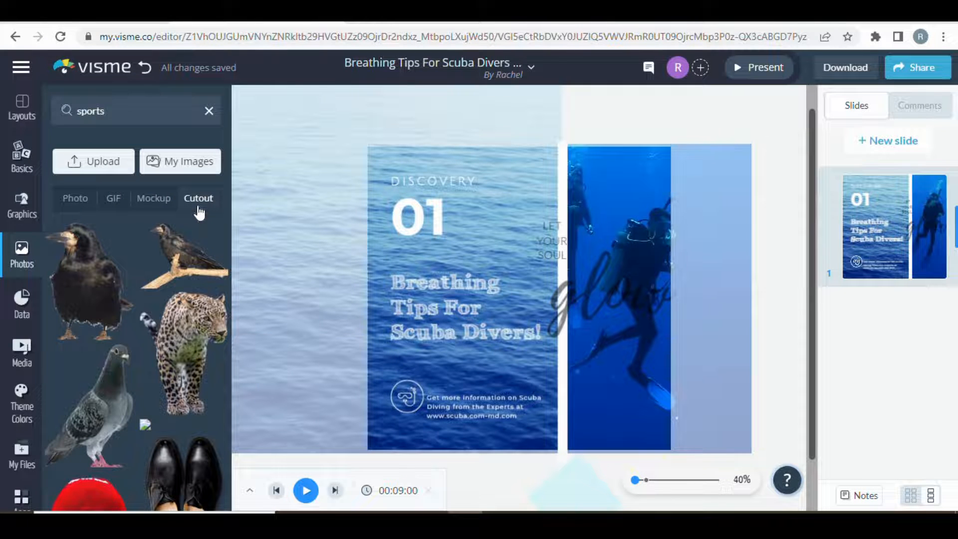
{"action": "mouse_move", "coordinate": [184, 310]}
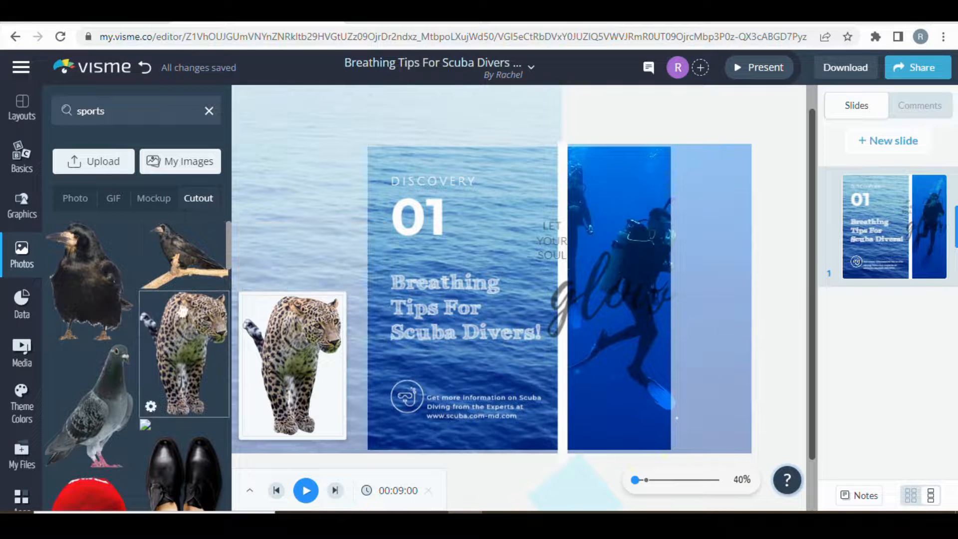
{"action": "scroll", "coordinate": [181, 311], "scroll_direction": "down", "scroll_amount": 2}
{"action": "mouse_move", "coordinate": [115, 343]}
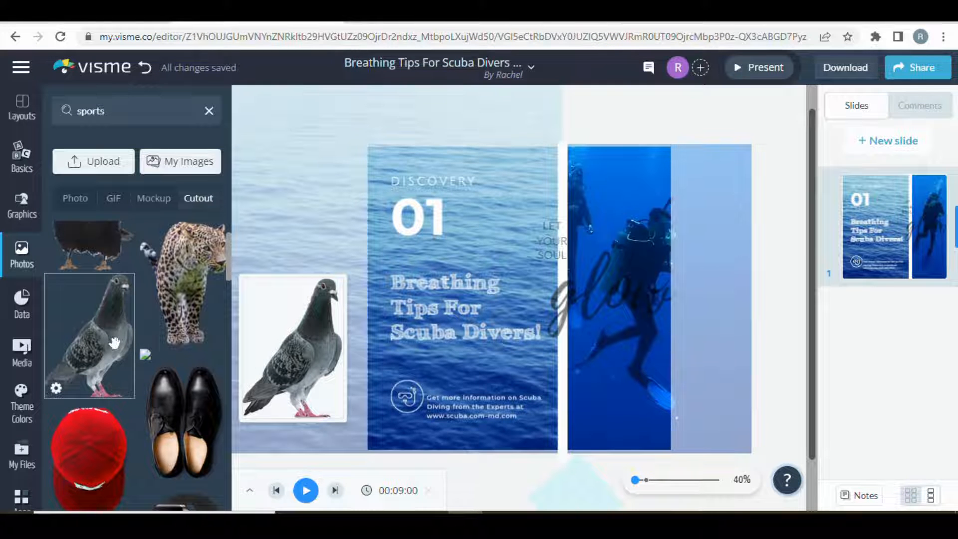
{"action": "scroll", "coordinate": [114, 343], "scroll_direction": "down", "scroll_amount": 6}
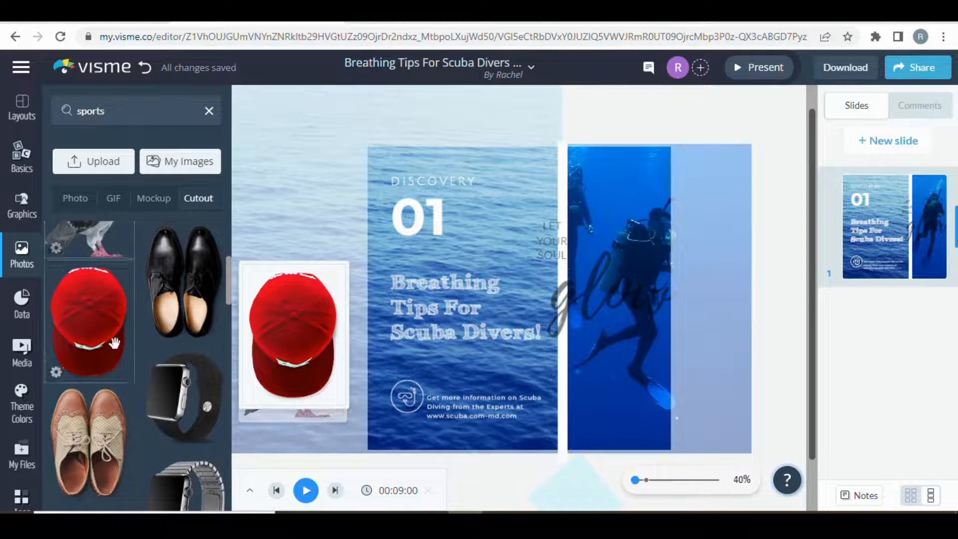
{"action": "scroll", "coordinate": [114, 342], "scroll_direction": "down", "scroll_amount": 6}
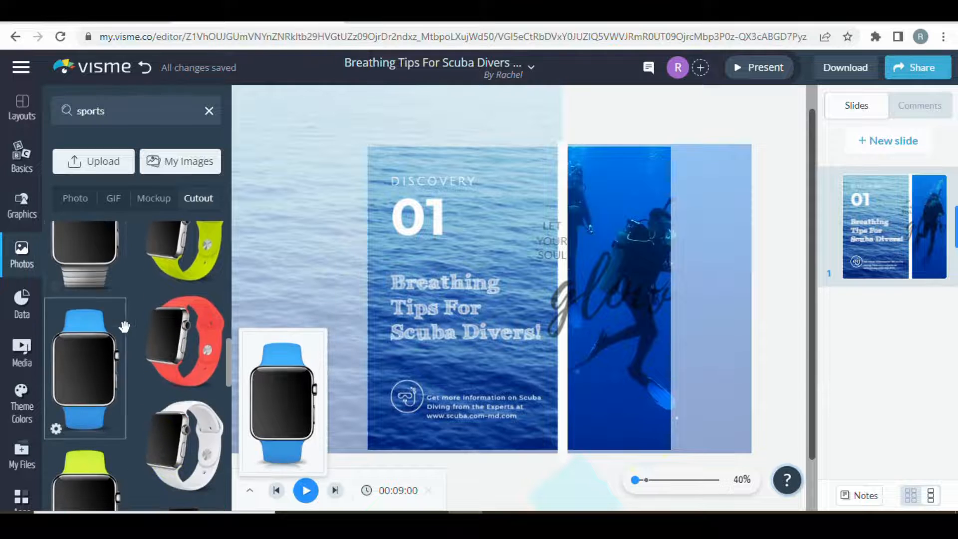
{"action": "scroll", "coordinate": [121, 326], "scroll_direction": "down", "scroll_amount": 5}
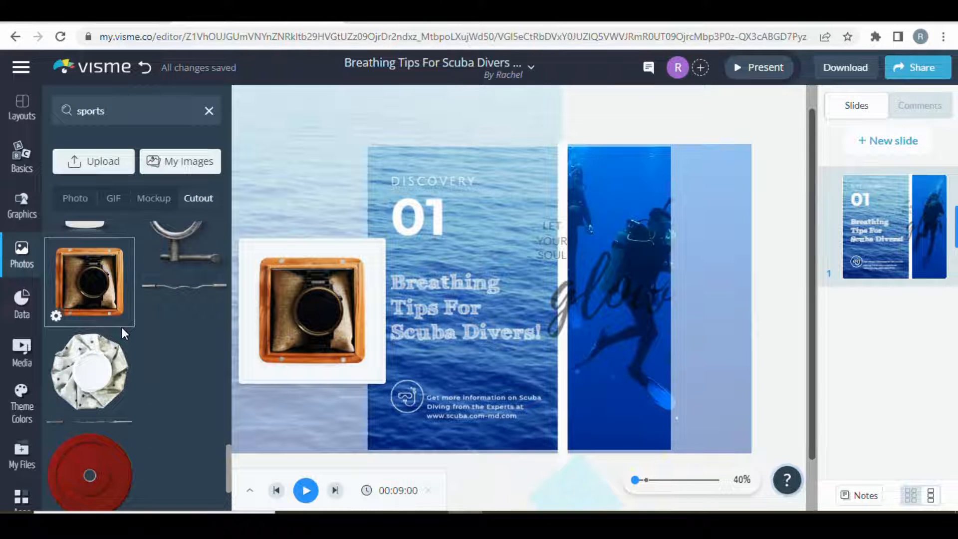
Return to the regular Photo results for sports and browse them.
{"action": "left_click", "coordinate": [77, 205]}
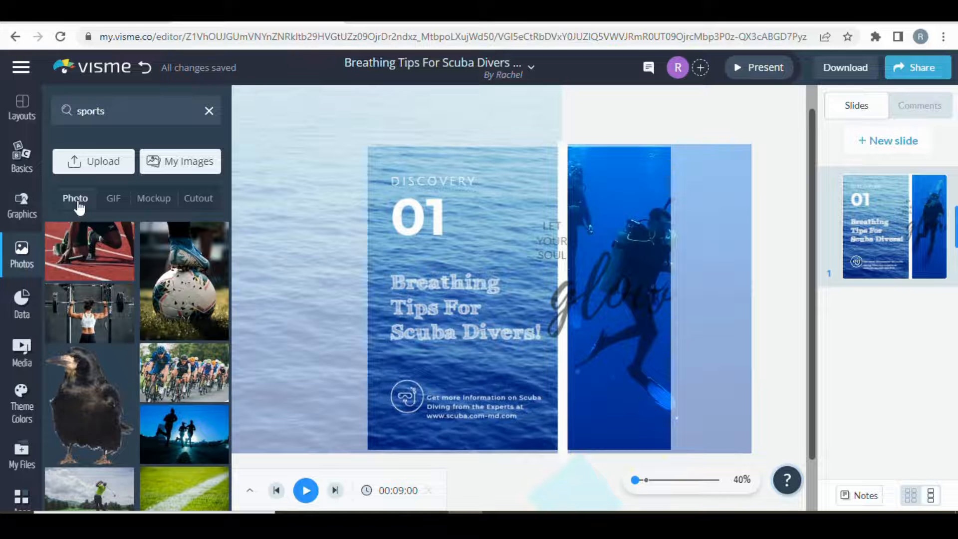
{"action": "scroll", "coordinate": [169, 297], "scroll_direction": "down", "scroll_amount": 1}
{"action": "scroll", "coordinate": [166, 300], "scroll_direction": "down", "scroll_amount": 3}
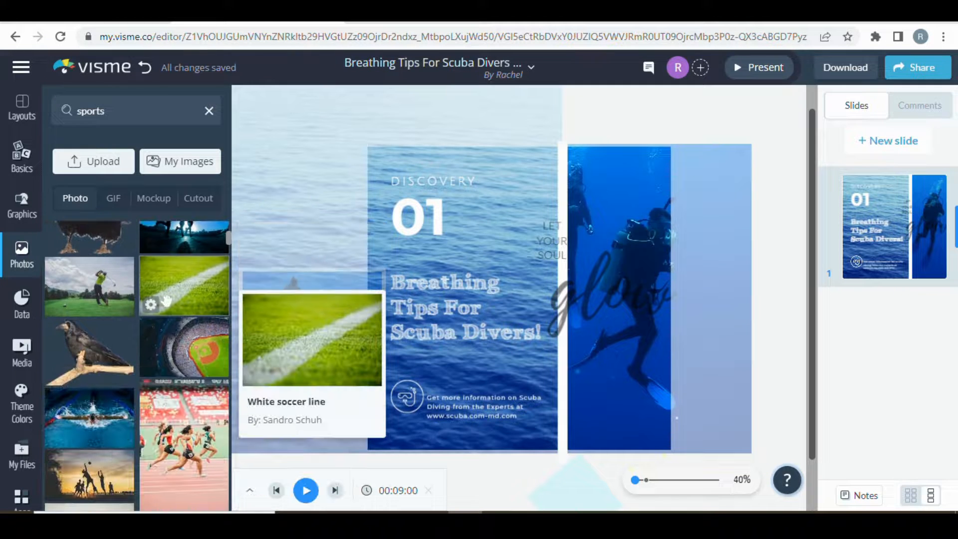
Insert the billboard mockup from the Mockup images onto the slide and dismiss the mockup tip.
{"action": "scroll", "coordinate": [145, 327], "scroll_direction": "down", "scroll_amount": 5}
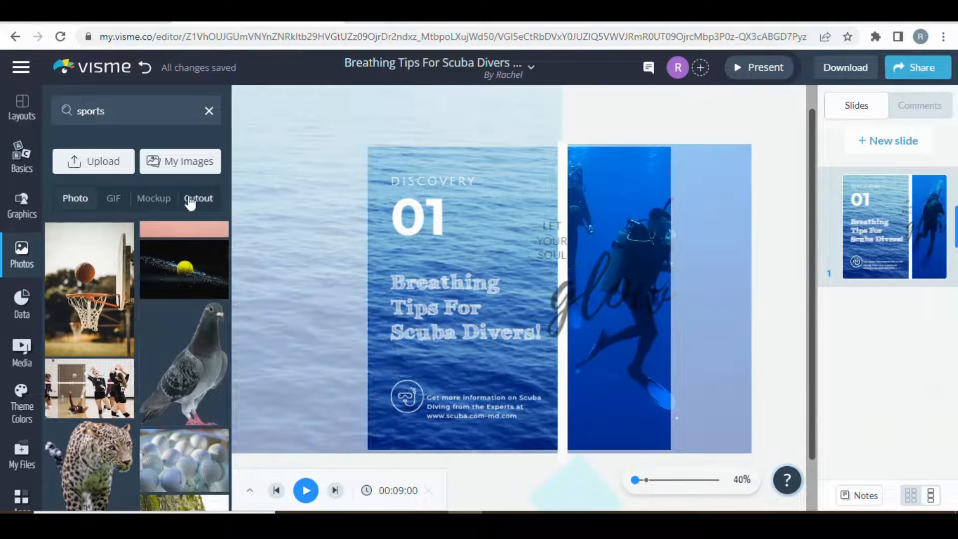
{"action": "left_click", "coordinate": [154, 199]}
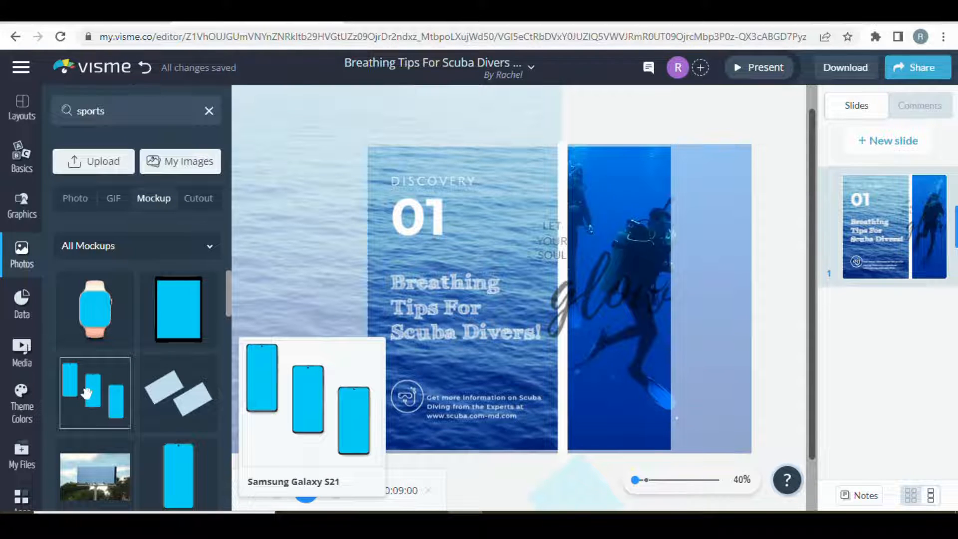
{"action": "scroll", "coordinate": [85, 392], "scroll_direction": "down", "scroll_amount": 3}
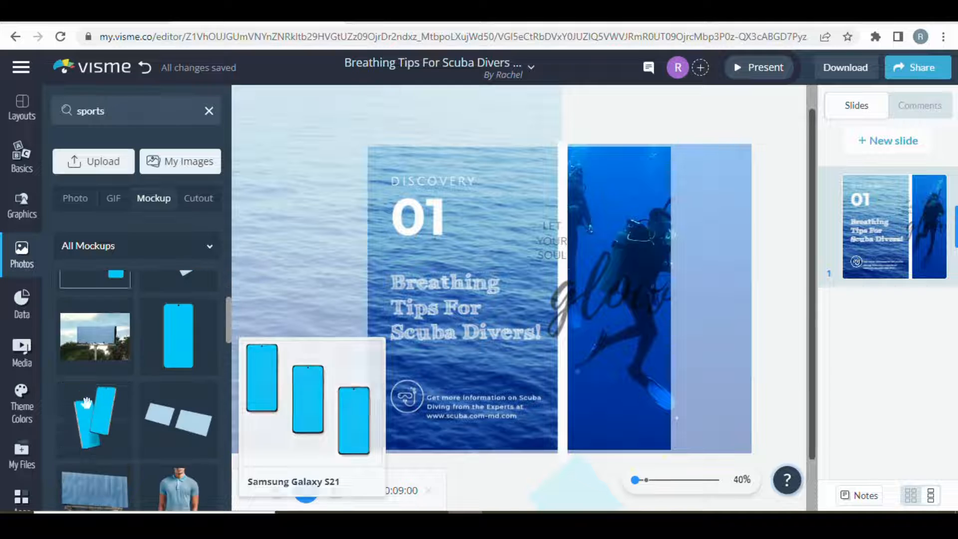
{"action": "left_click", "coordinate": [93, 344]}
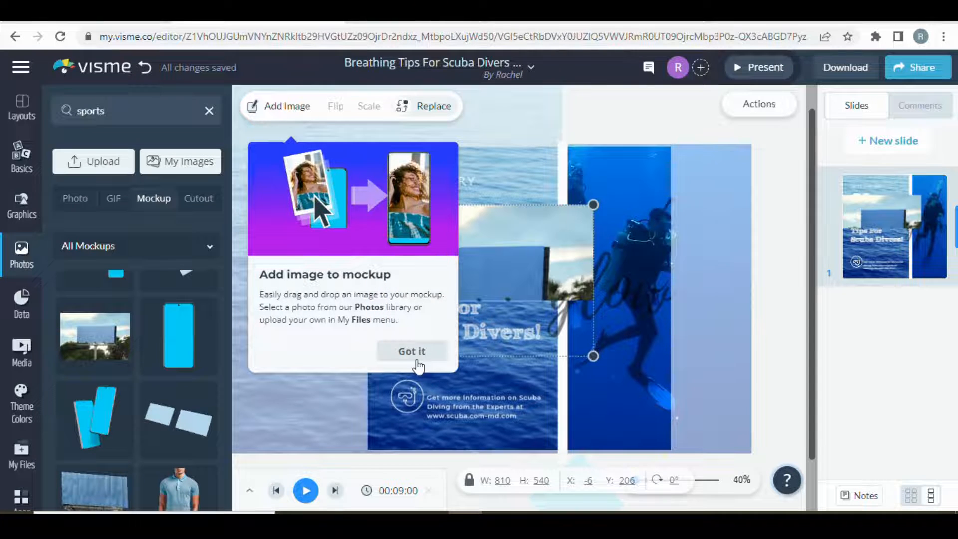
{"action": "left_click", "coordinate": [415, 360]}
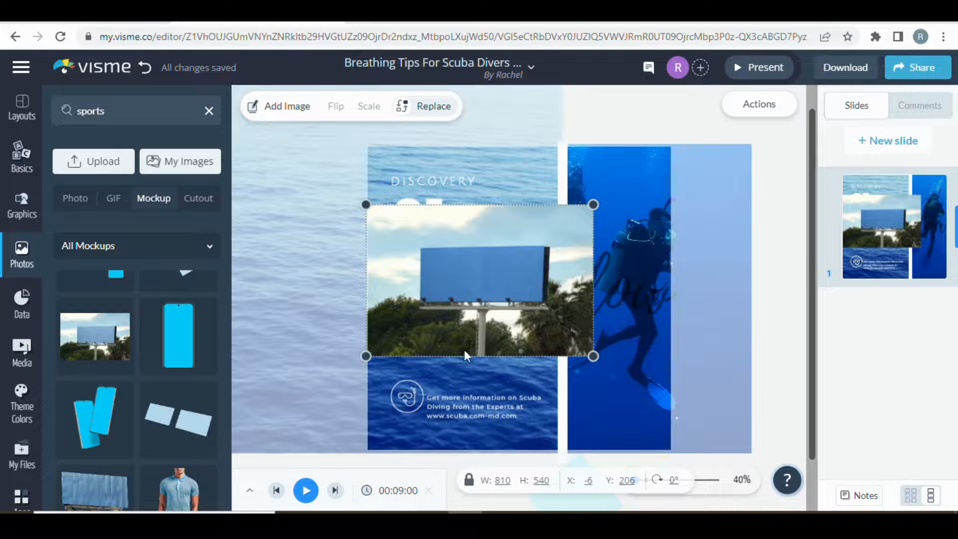
Enlarge the billboard mockup proportionally to about 1110 x 740 across the slide.
{"action": "left_click", "coordinate": [594, 357]}
{"action": "left_click", "coordinate": [592, 354]}
{"action": "mouse_move", "coordinate": [673, 416]}
{"action": "left_mouse_down"}
{"action": "mouse_move", "coordinate": [674, 439]}
{"action": "mouse_move", "coordinate": [677, 411]}
{"action": "left_mouse_up"}
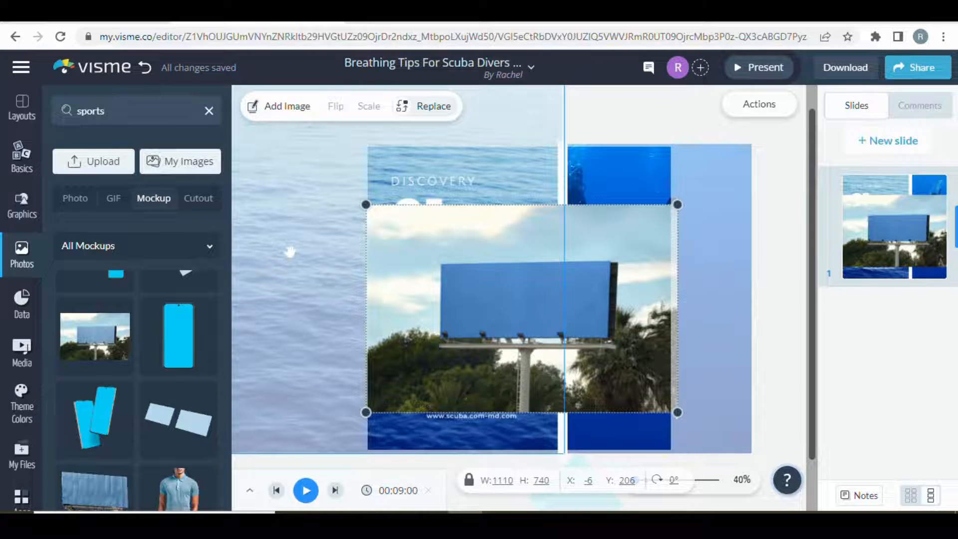
Fill the billboard mockup with the RTSocial logo from the uploaded images.
{"action": "left_click", "coordinate": [166, 161]}
{"action": "mouse_move", "coordinate": [161, 300]}
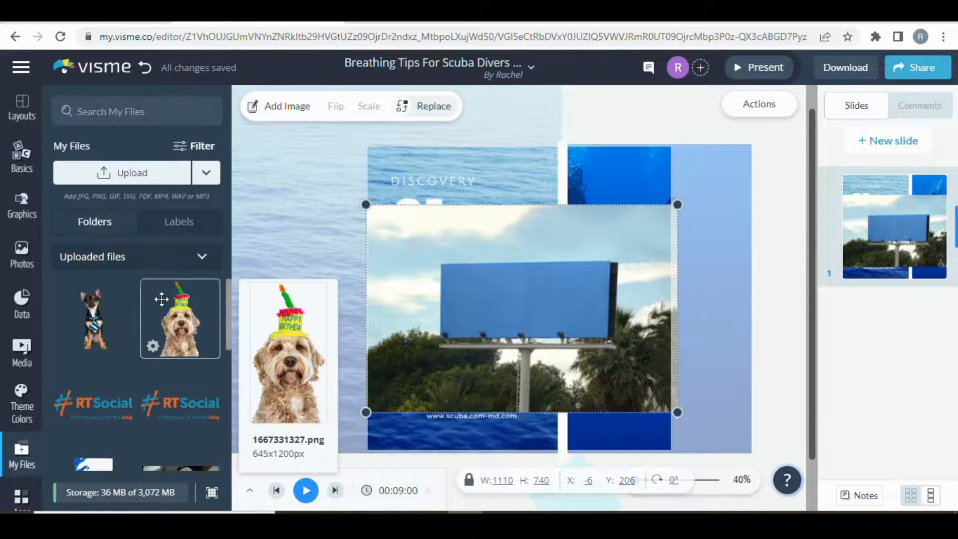
{"action": "scroll", "coordinate": [160, 299], "scroll_direction": "down", "scroll_amount": 5}
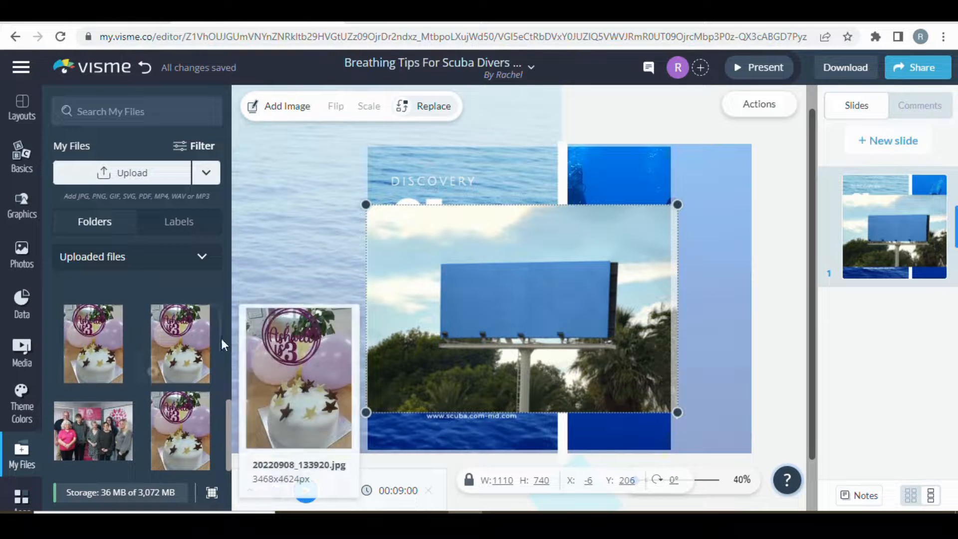
{"action": "scroll", "coordinate": [223, 344], "scroll_direction": "up", "scroll_amount": 5}
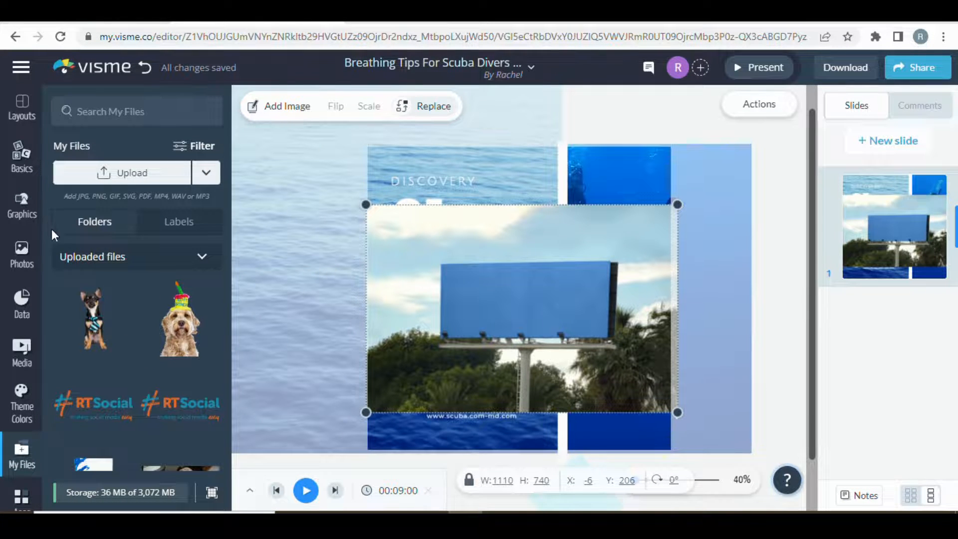
{"action": "mouse_move", "coordinate": [92, 413]}
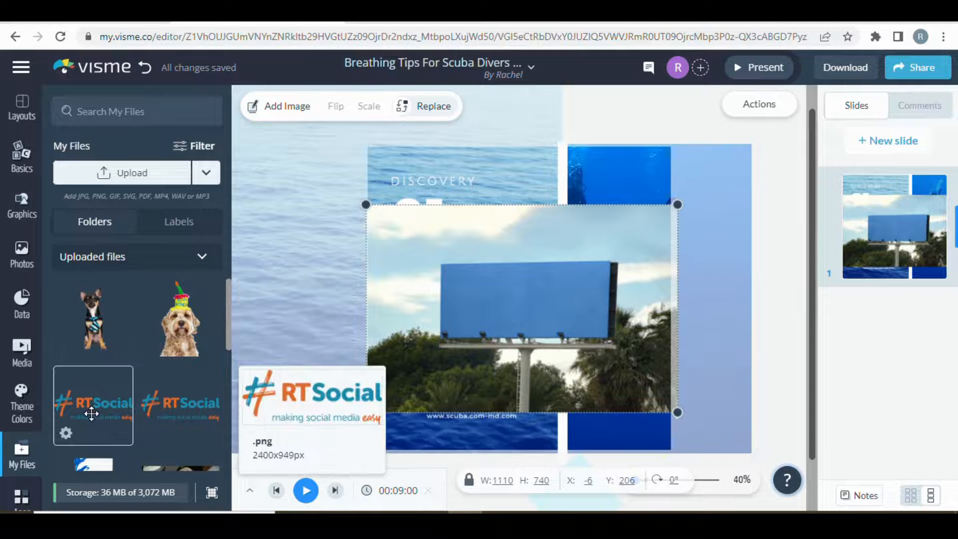
{"action": "left_click_drag", "start_coordinate": [92, 413], "coordinate": [526, 300]}
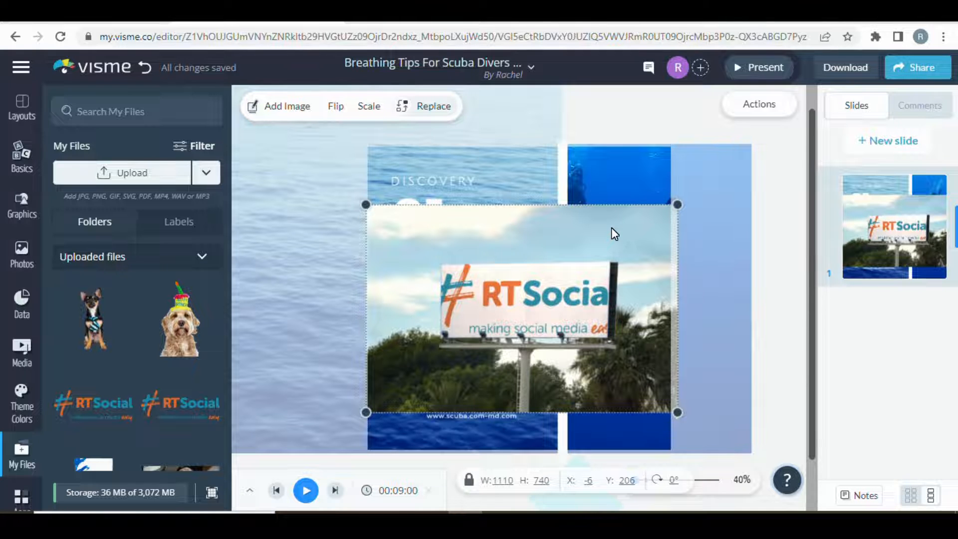
Remove the logo from the billboard mockup and fill it with the uploaded photo of the dog in a birthday hat.
{"action": "key", "text": "Delete"}
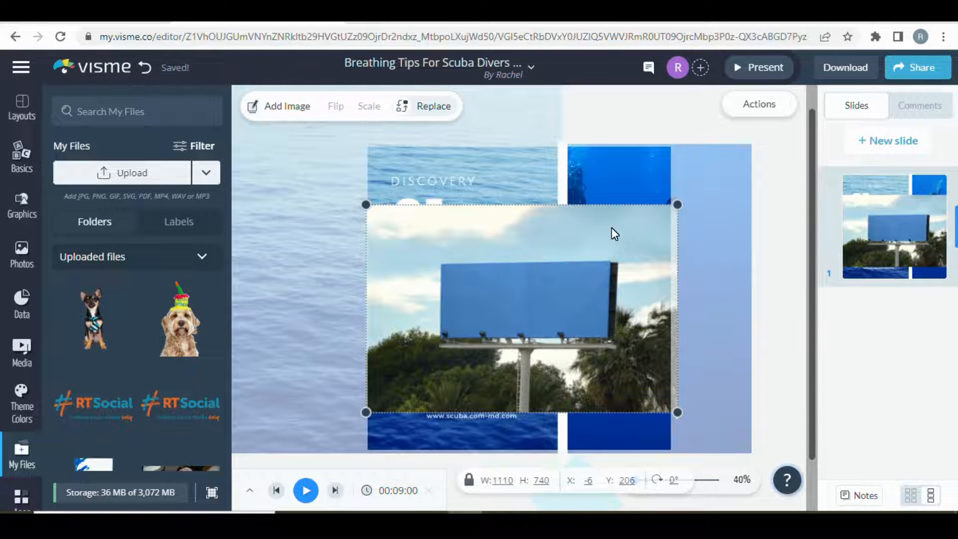
{"action": "left_click", "coordinate": [174, 340]}
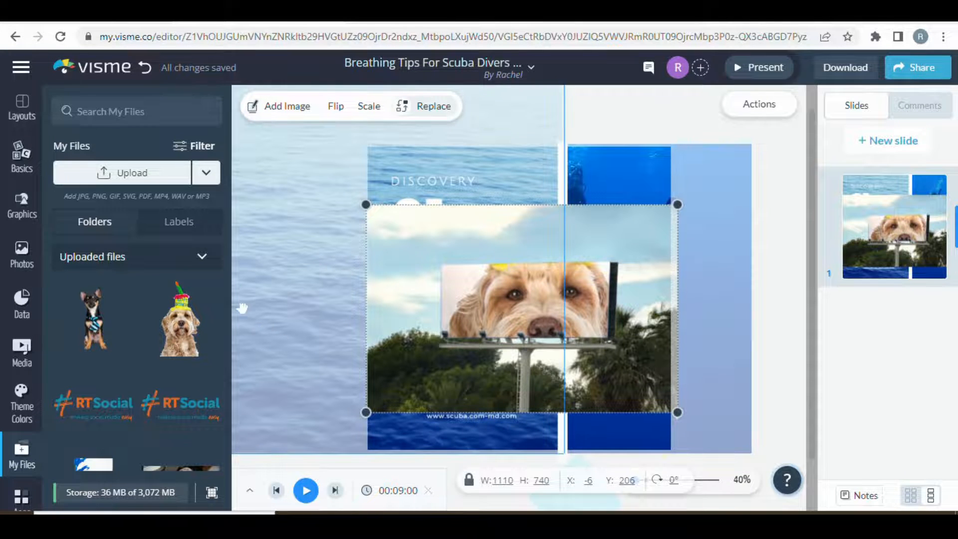
Leave the scuba divers project and return to the project dashboard.
{"action": "left_click", "coordinate": [25, 70]}
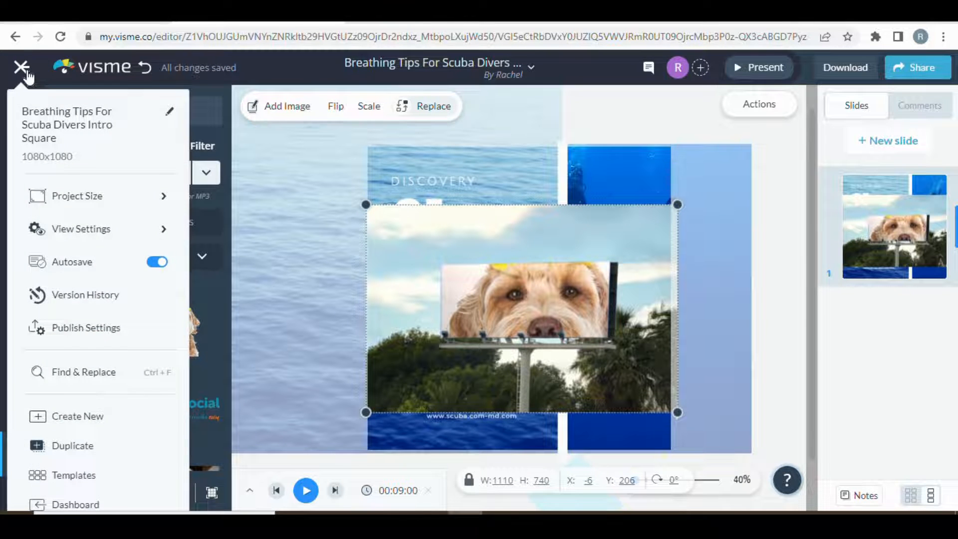
{"action": "left_click", "coordinate": [22, 67]}
{"action": "left_click", "coordinate": [89, 72]}
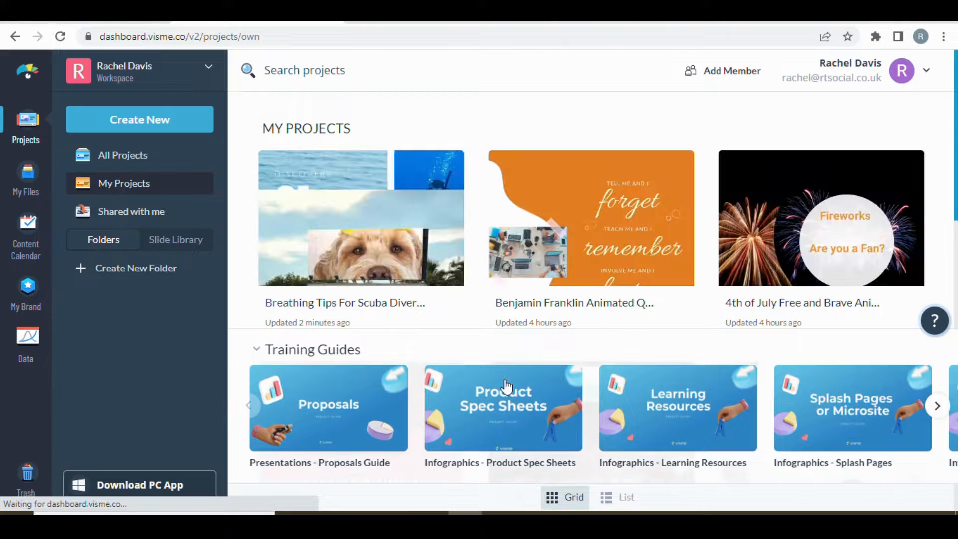
Start a new project from the additional template categories under More.
{"action": "mouse_move", "coordinate": [393, 213]}
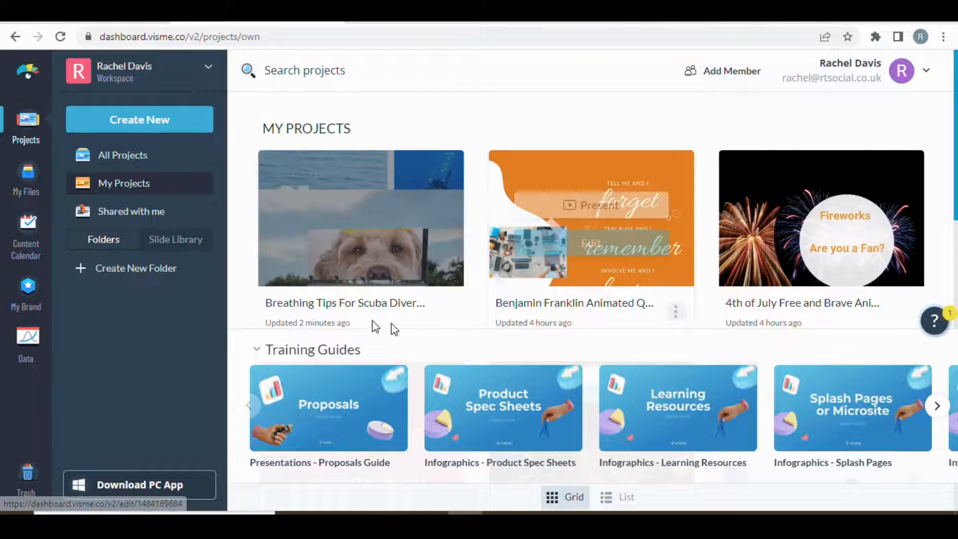
{"action": "left_click", "coordinate": [132, 120]}
{"action": "mouse_move", "coordinate": [128, 158]}
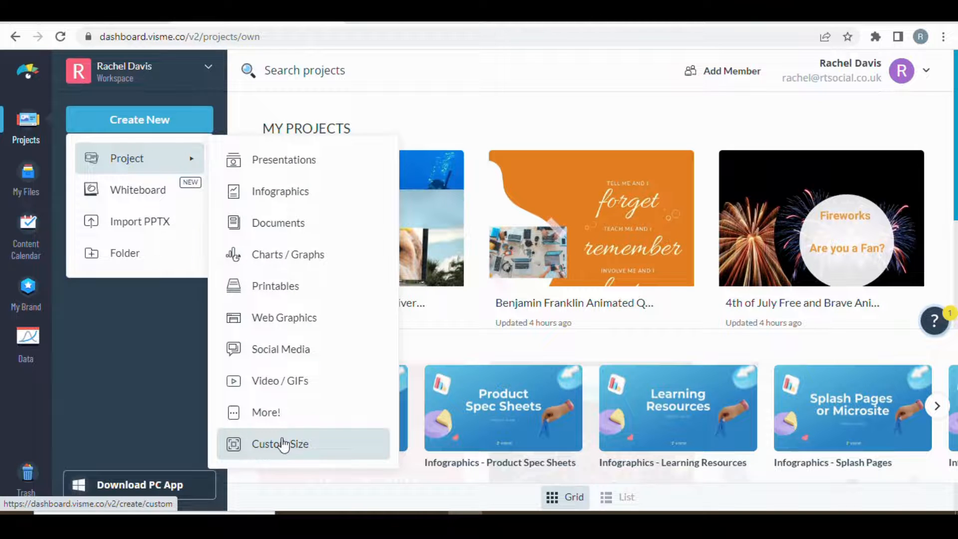
{"action": "left_click", "coordinate": [278, 420]}
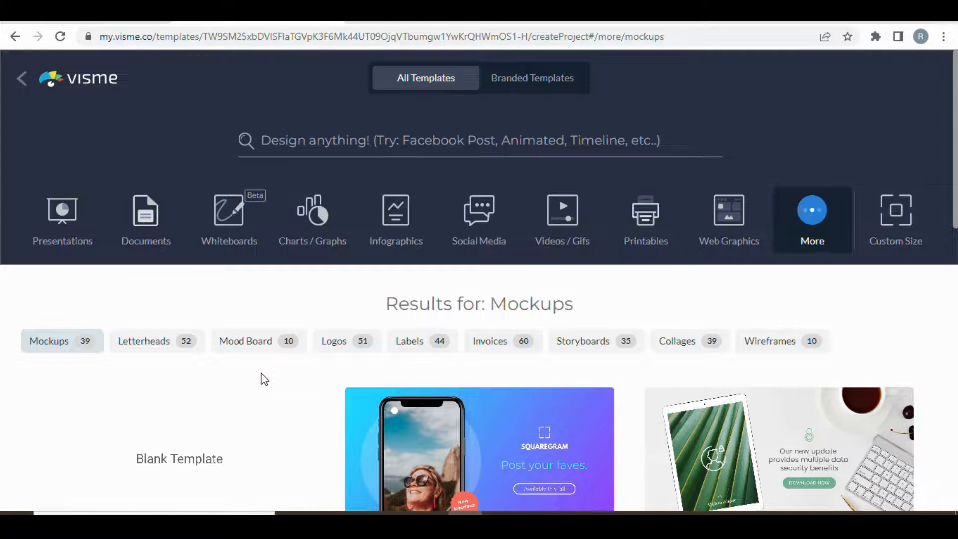
Browse the Mood Board templates and open the Deco Project template for editing.
{"action": "left_click", "coordinate": [243, 344]}
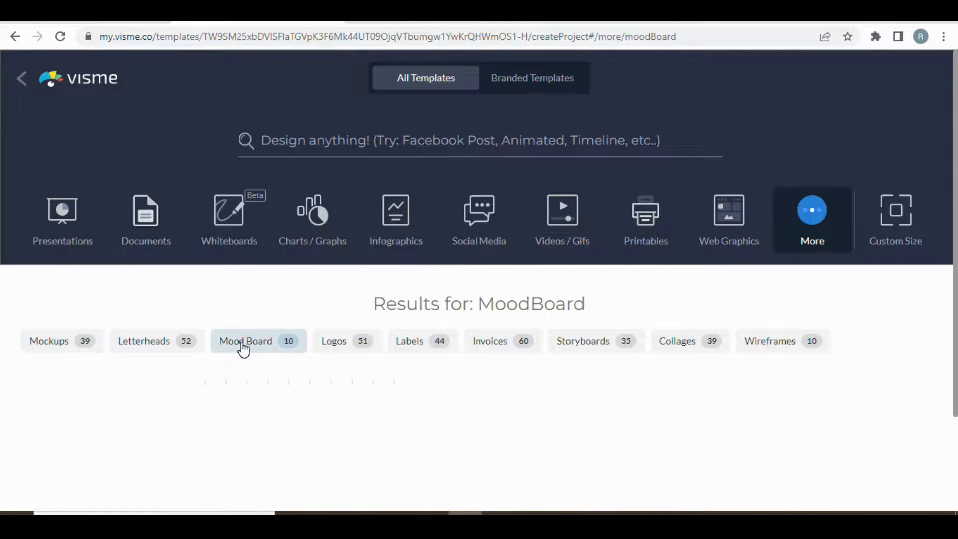
{"action": "scroll", "coordinate": [364, 351], "scroll_direction": "down", "scroll_amount": 1}
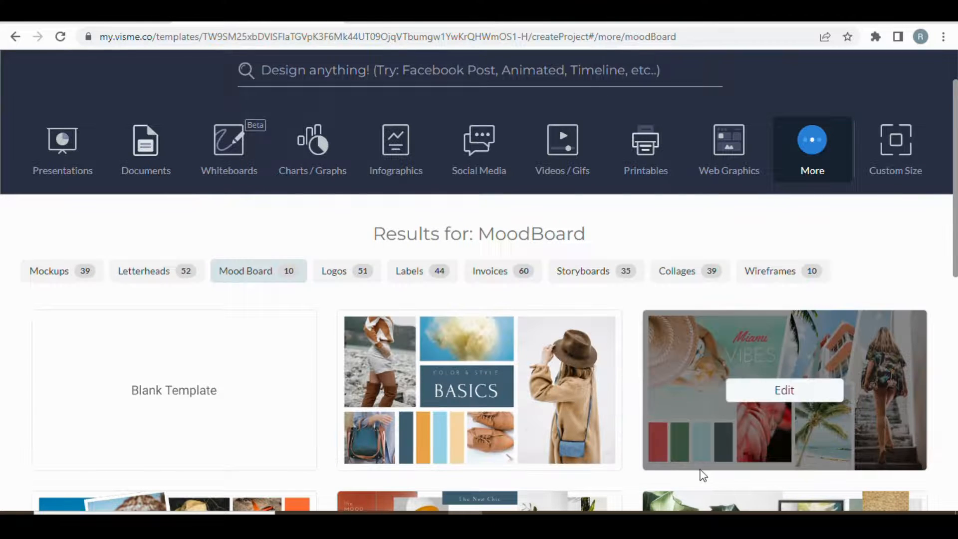
{"action": "scroll", "coordinate": [661, 449], "scroll_direction": "down", "scroll_amount": 4}
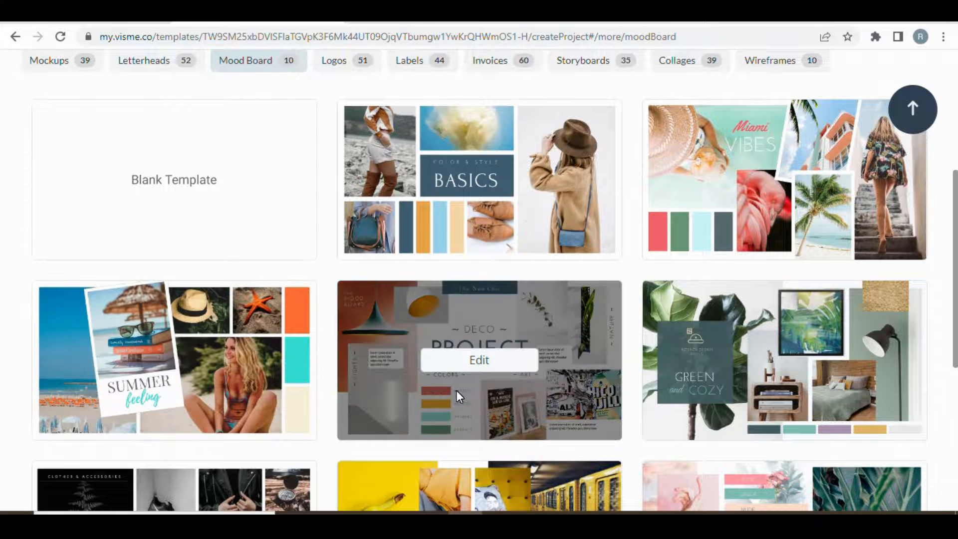
{"action": "left_click", "coordinate": [467, 368]}
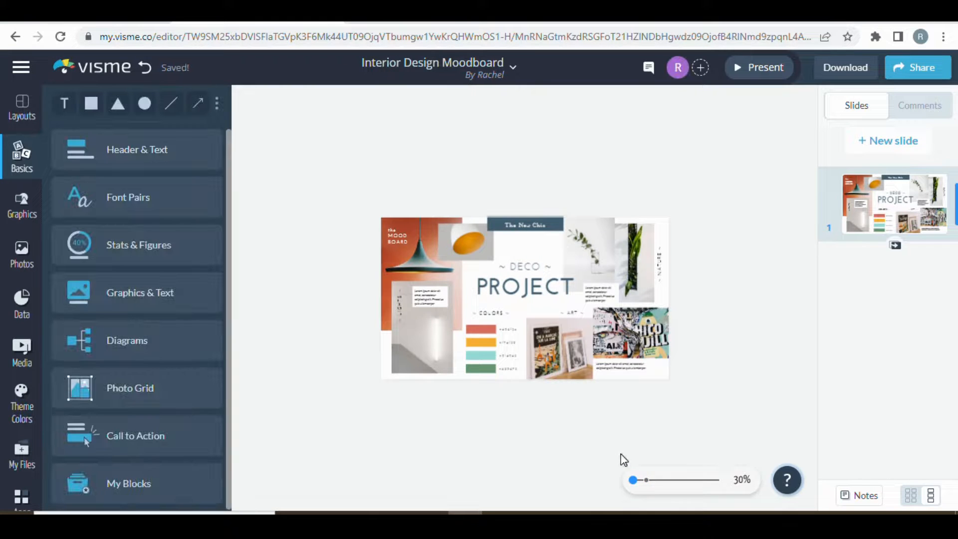
Examine the Stats & Figures blocks available for the mood board, undo the last change and close the collection.
{"action": "left_click", "coordinate": [646, 480]}
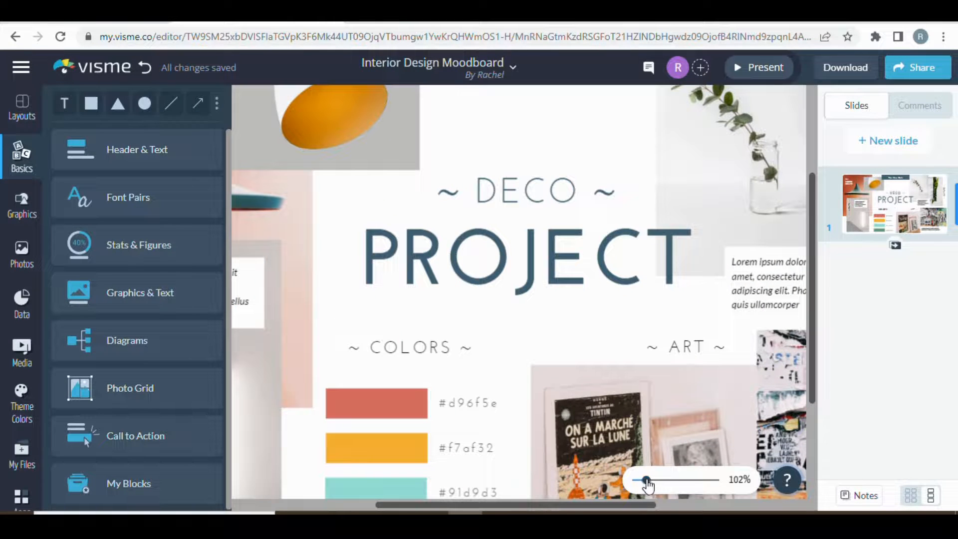
{"action": "left_click_drag", "start_coordinate": [646, 480], "coordinate": [638, 480]}
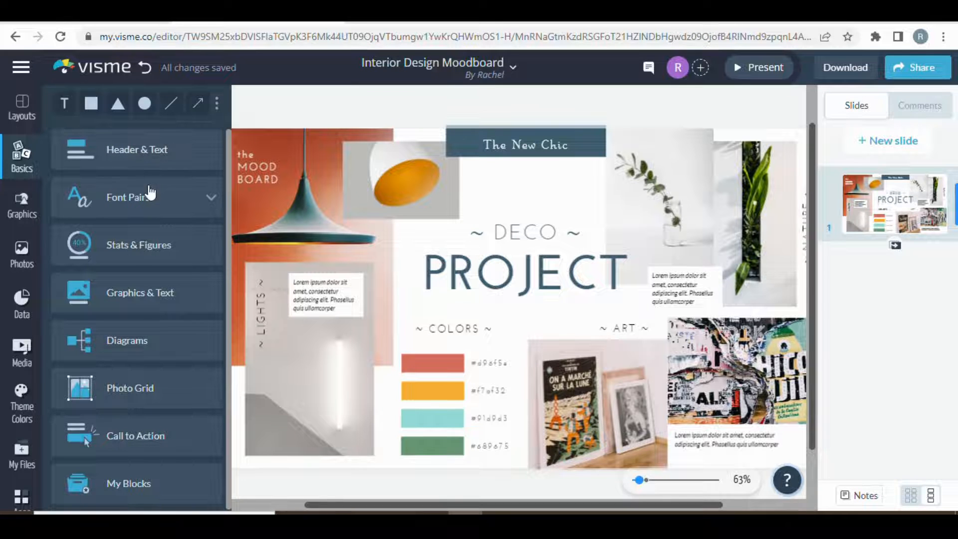
{"action": "left_click", "coordinate": [169, 247]}
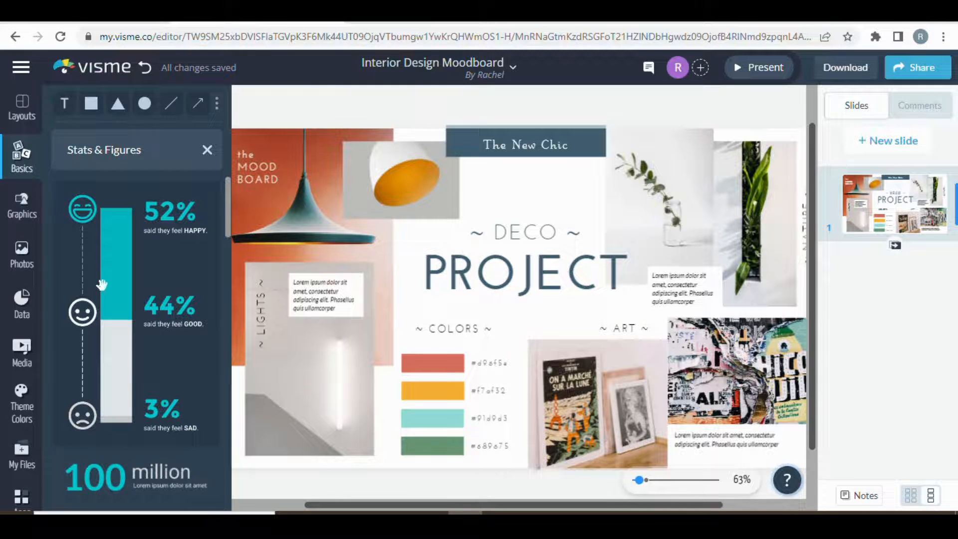
{"action": "scroll", "coordinate": [102, 284], "scroll_direction": "down", "scroll_amount": 5}
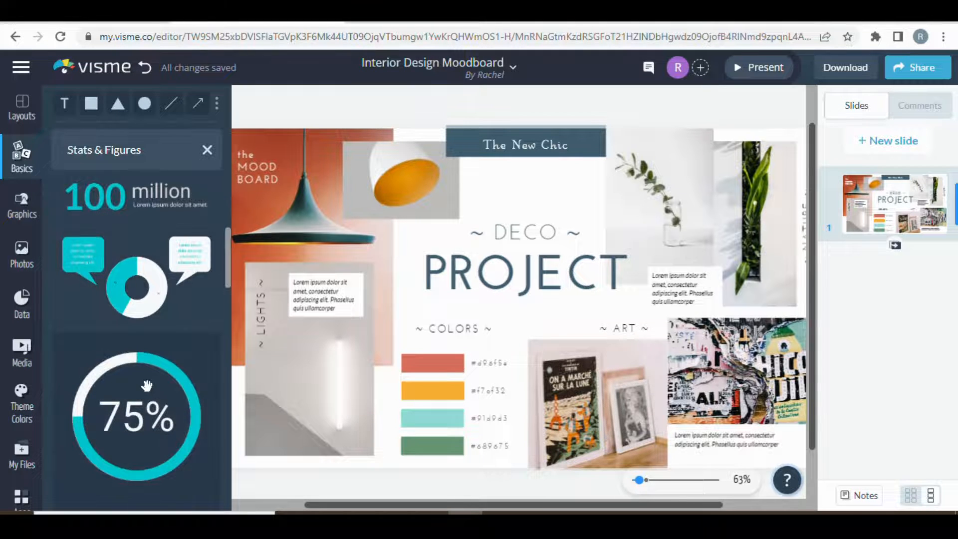
{"action": "scroll", "coordinate": [142, 359], "scroll_direction": "down", "scroll_amount": 3}
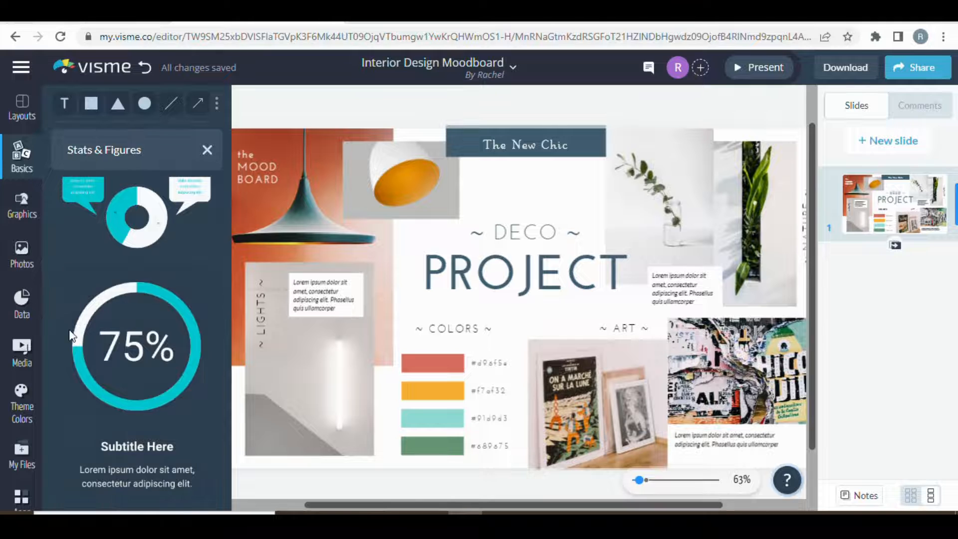
{"action": "scroll", "coordinate": [154, 332], "scroll_direction": "down", "scroll_amount": 4}
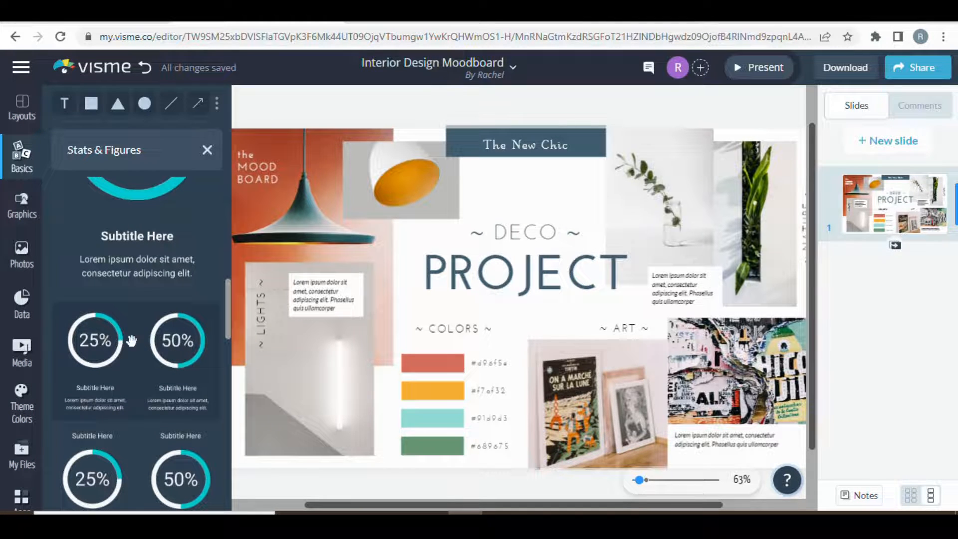
{"action": "scroll", "coordinate": [122, 343], "scroll_direction": "down", "scroll_amount": 3}
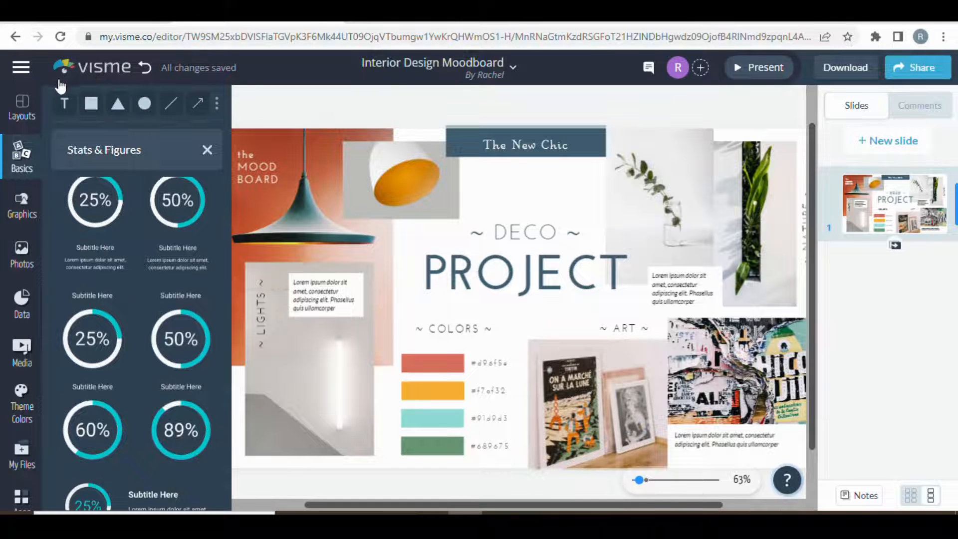
{"action": "left_click", "coordinate": [145, 67]}
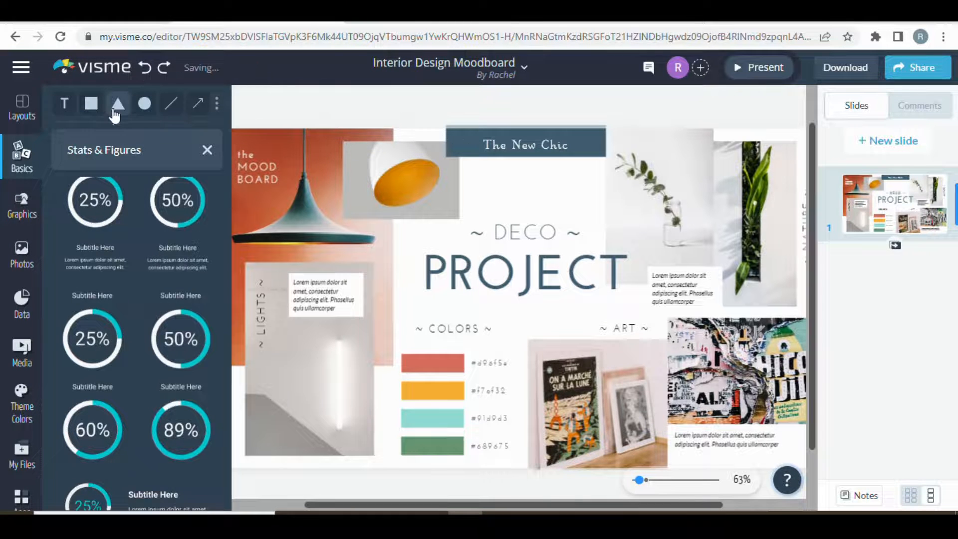
{"action": "left_click", "coordinate": [207, 150]}
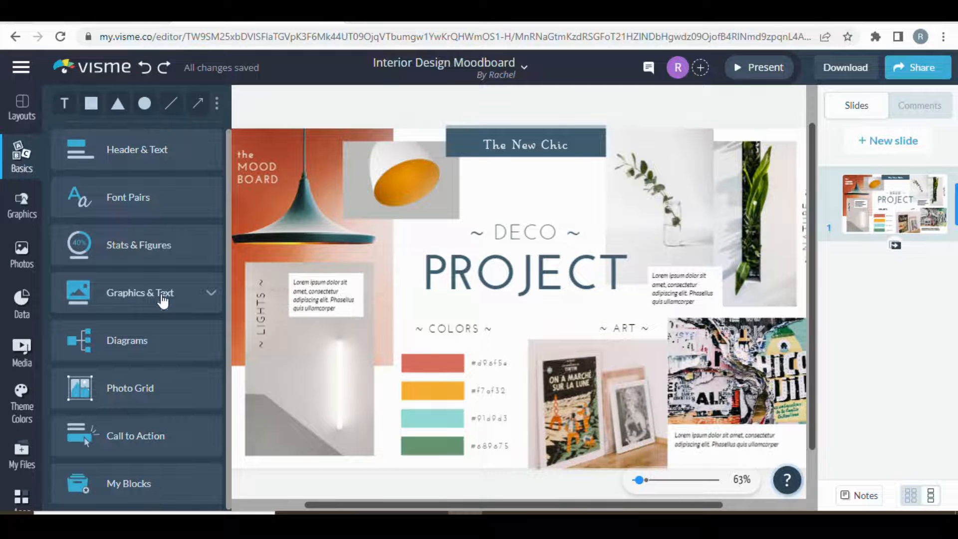
Browse the ready-made diagrams in the Solid, Outline and No Border styles.
{"action": "left_click", "coordinate": [144, 342]}
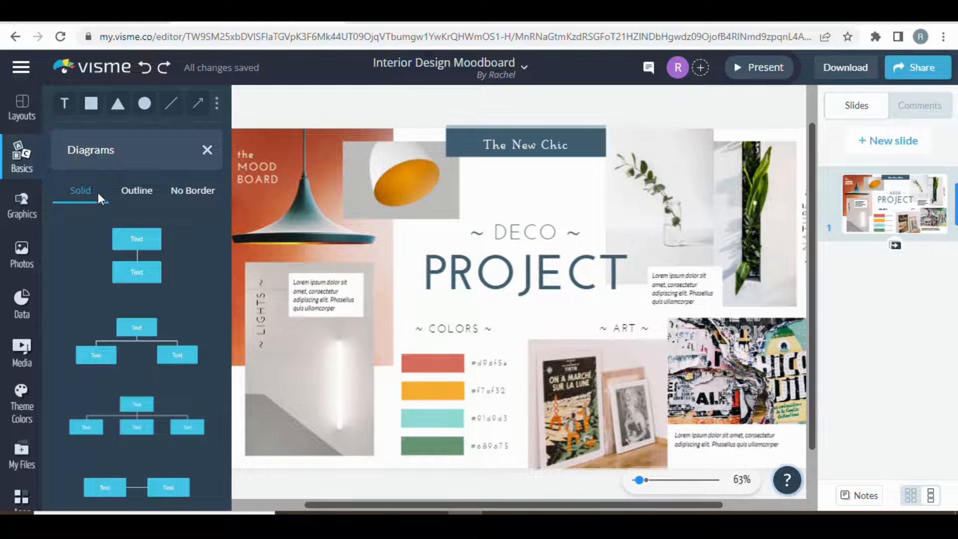
{"action": "left_click", "coordinate": [149, 192]}
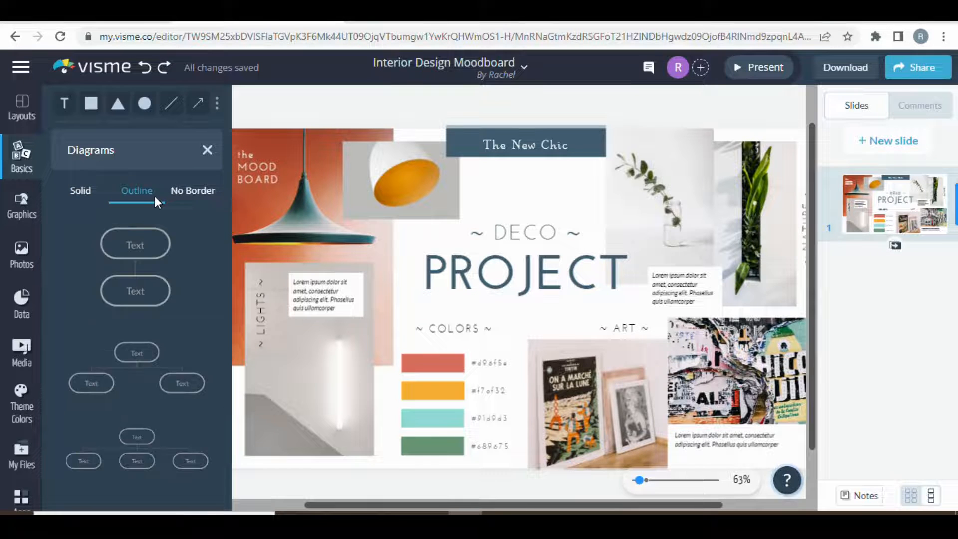
{"action": "left_click", "coordinate": [187, 192]}
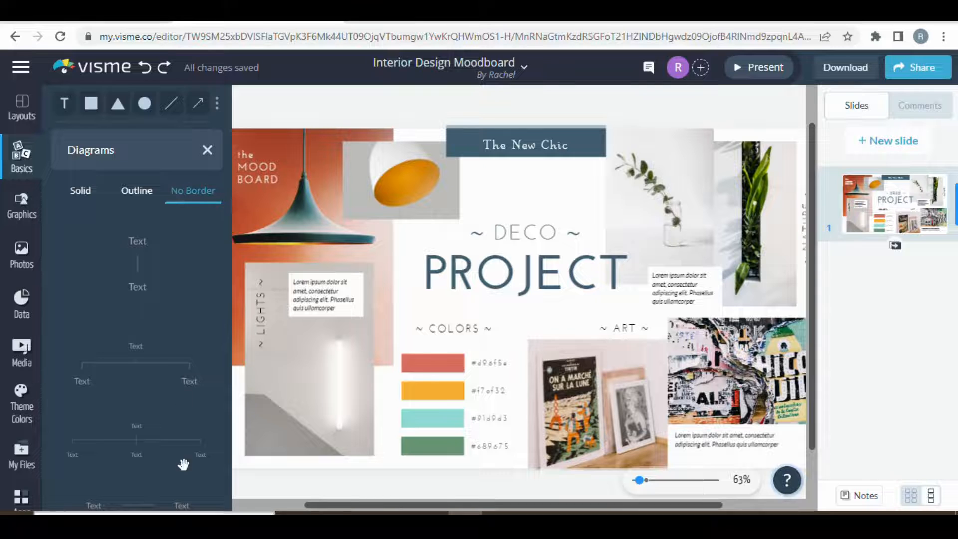
{"action": "scroll", "coordinate": [144, 359], "scroll_direction": "down", "scroll_amount": 4}
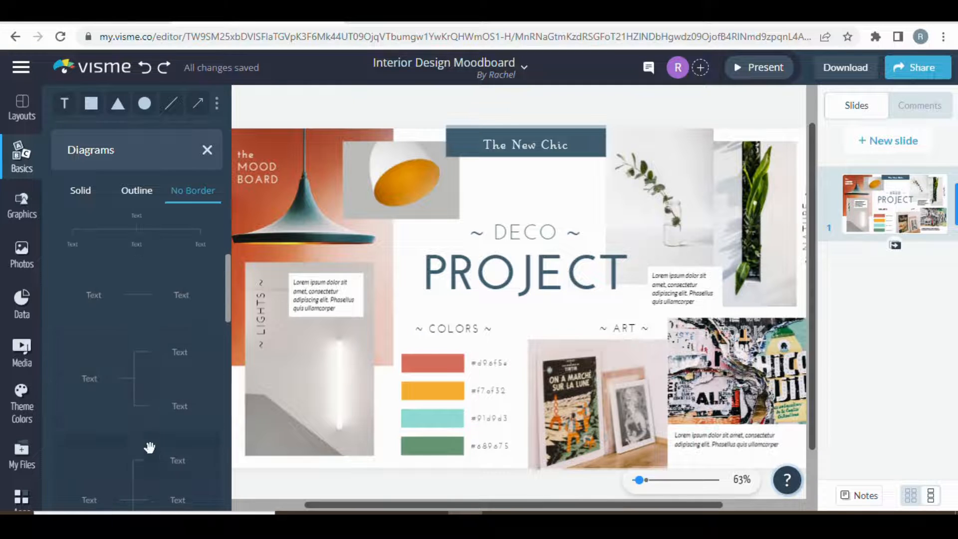
Close the diagrams and add the Fancy photo grid with three cells divided by two curved lines to the mood board.
{"action": "left_click", "coordinate": [207, 149]}
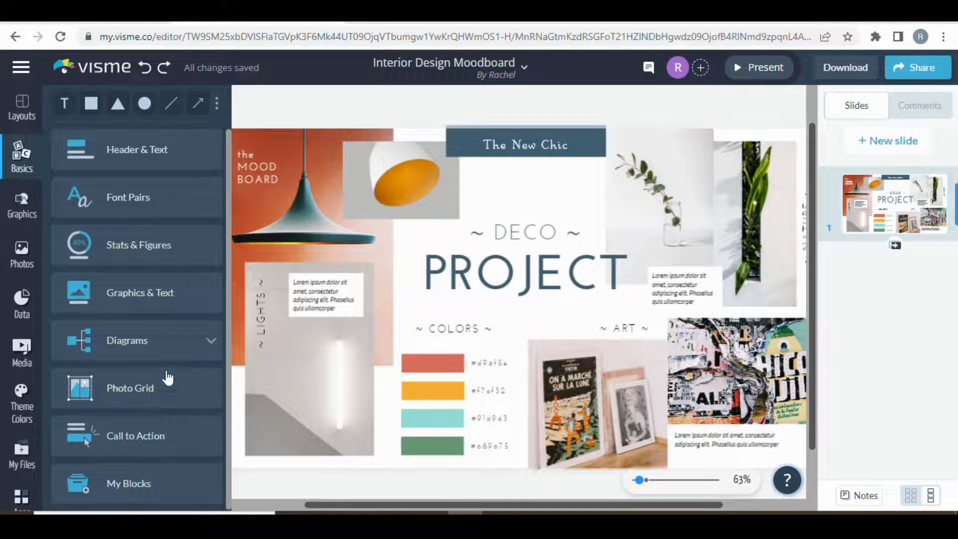
{"action": "left_click", "coordinate": [205, 390]}
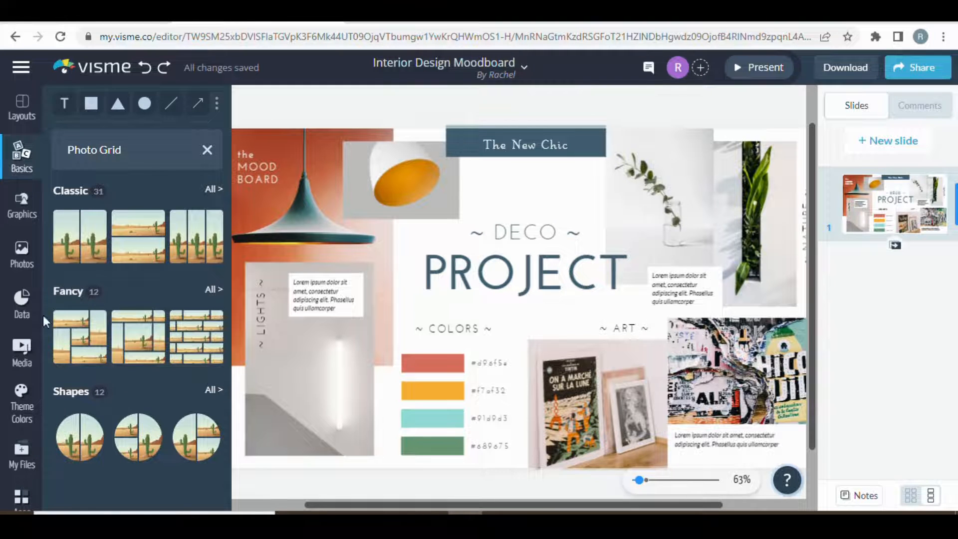
{"action": "left_click", "coordinate": [213, 290]}
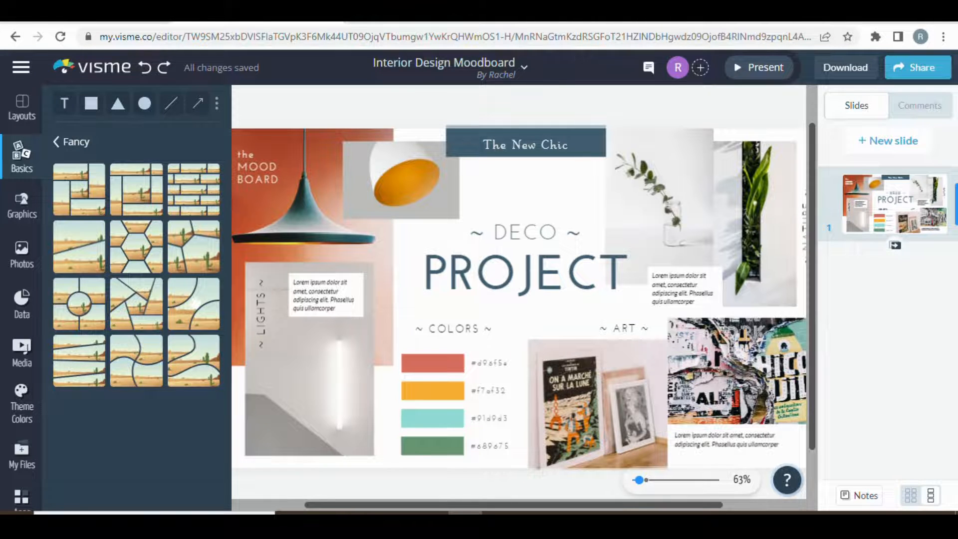
{"action": "left_click", "coordinate": [194, 360]}
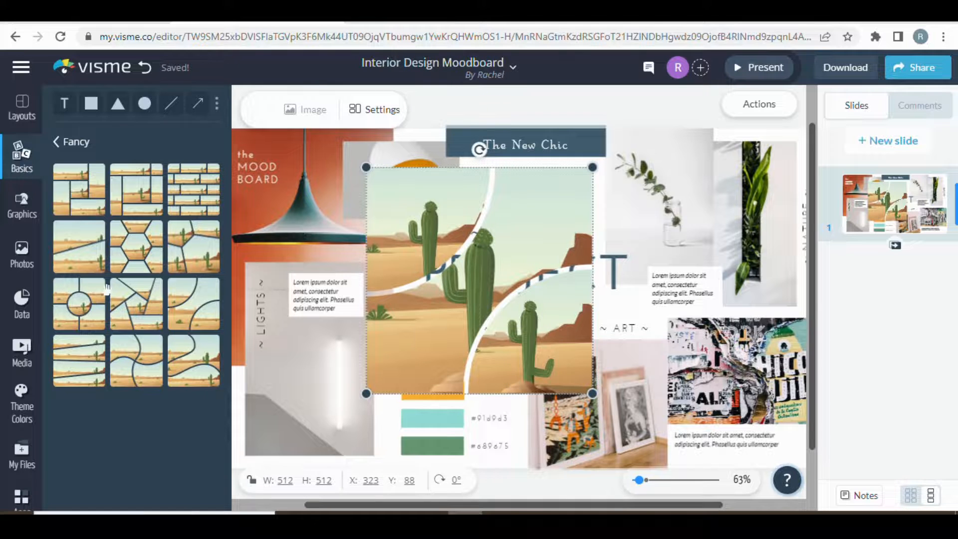
Fill the photo grid's central cell with the uploaded photo of the woman holding a coffee cup.
{"action": "left_click", "coordinate": [22, 253]}
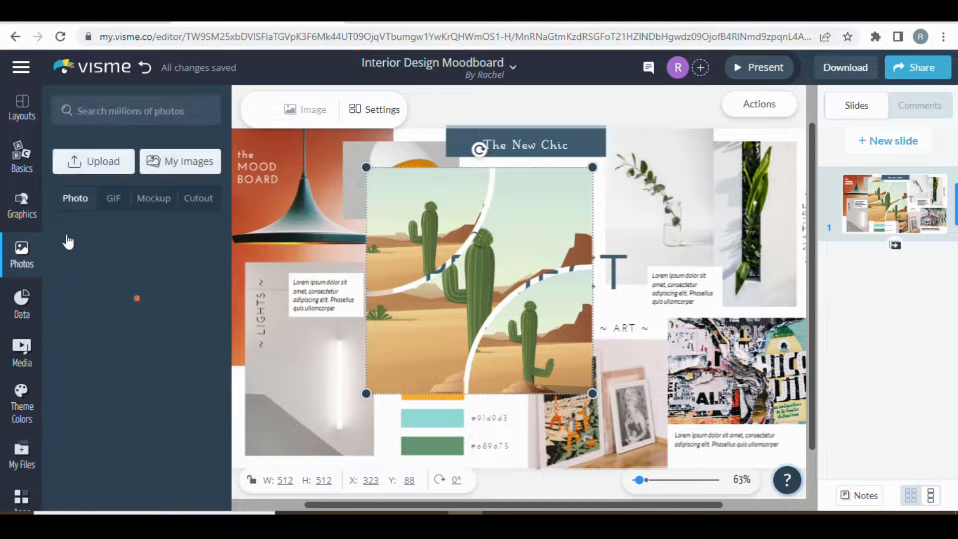
{"action": "left_click", "coordinate": [212, 165]}
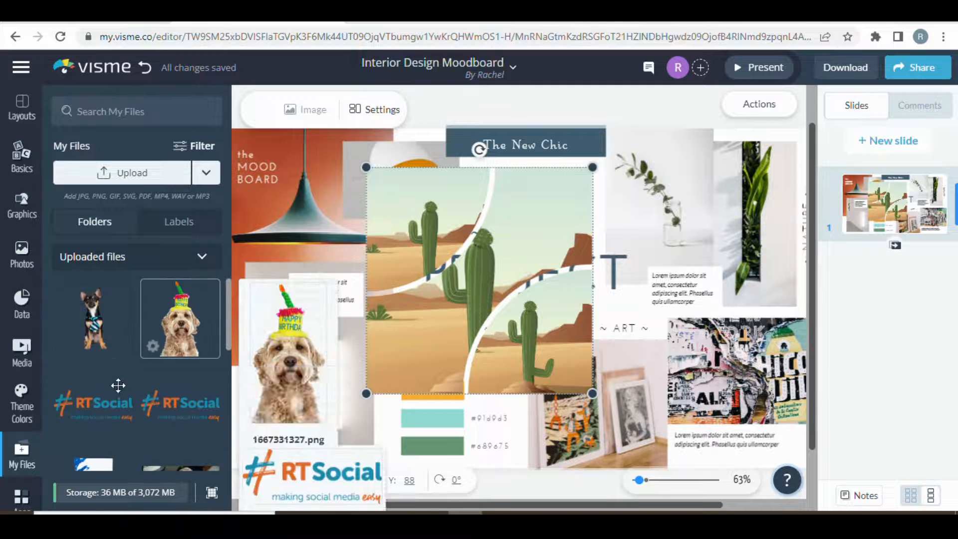
{"action": "scroll", "coordinate": [104, 438], "scroll_direction": "down", "scroll_amount": 2}
{"action": "left_click_drag", "start_coordinate": [176, 415], "coordinate": [439, 335]}
{"action": "left_click_drag", "start_coordinate": [480, 309], "coordinate": [486, 293]}
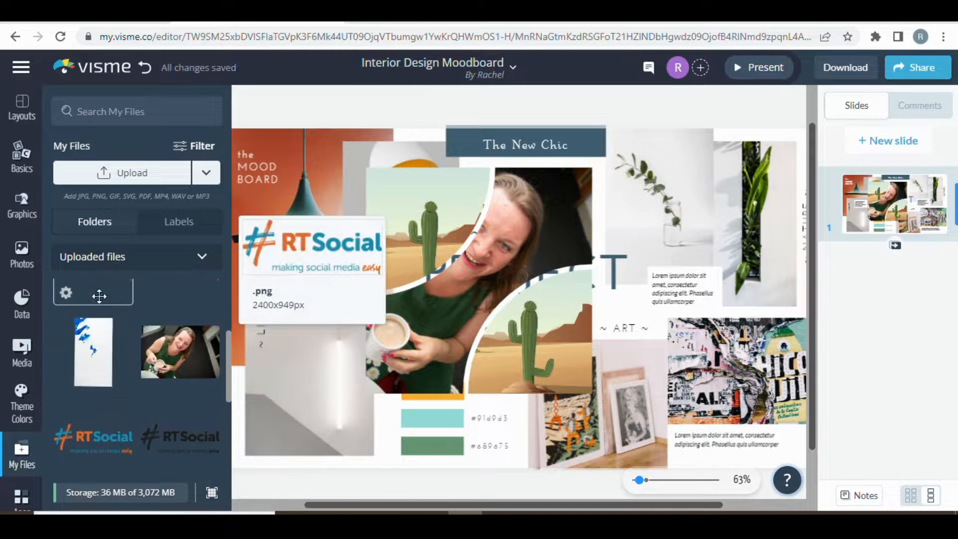
Fill the two outer grid cells with the uploaded small black dog and birthday-hat dog images, and undo the last adjustment.
{"action": "left_click", "coordinate": [449, 290]}
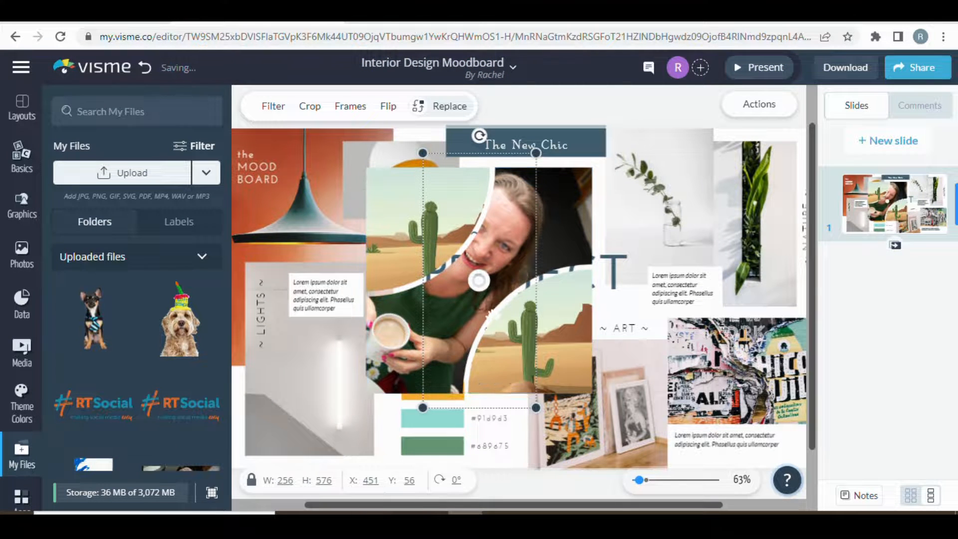
{"action": "left_click_drag", "start_coordinate": [473, 326], "coordinate": [427, 326]}
{"action": "left_click", "coordinate": [613, 279]}
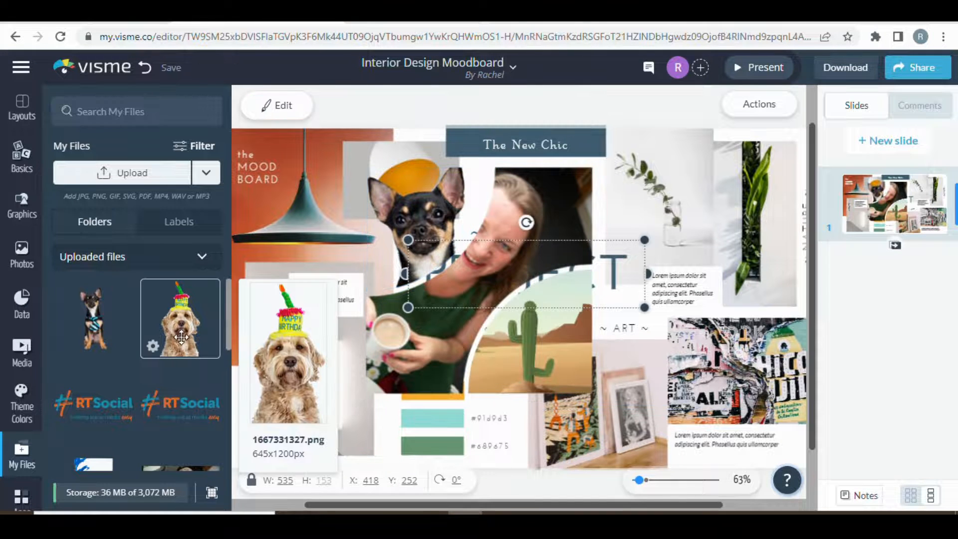
{"action": "left_click", "coordinate": [208, 344]}
{"action": "left_click_drag", "start_coordinate": [490, 323], "coordinate": [573, 360]}
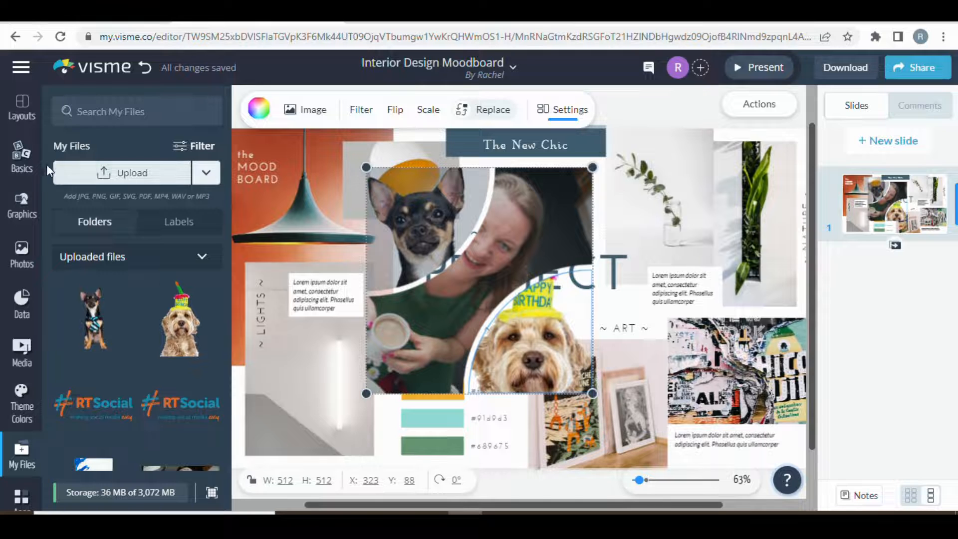
{"action": "left_click", "coordinate": [144, 69]}
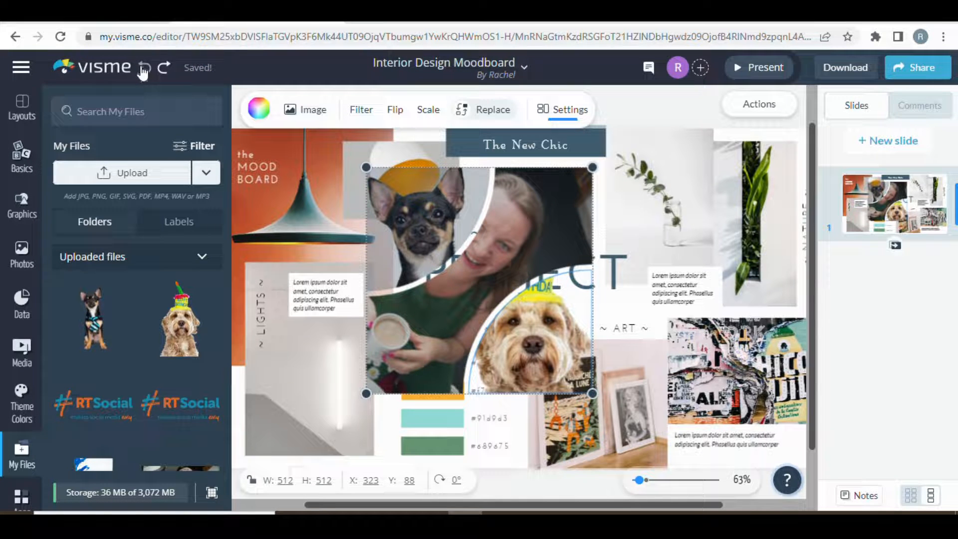
Browse the Call to Action blocks and the saved content in My Blocks, and close both collections.
{"action": "left_click", "coordinate": [22, 161]}
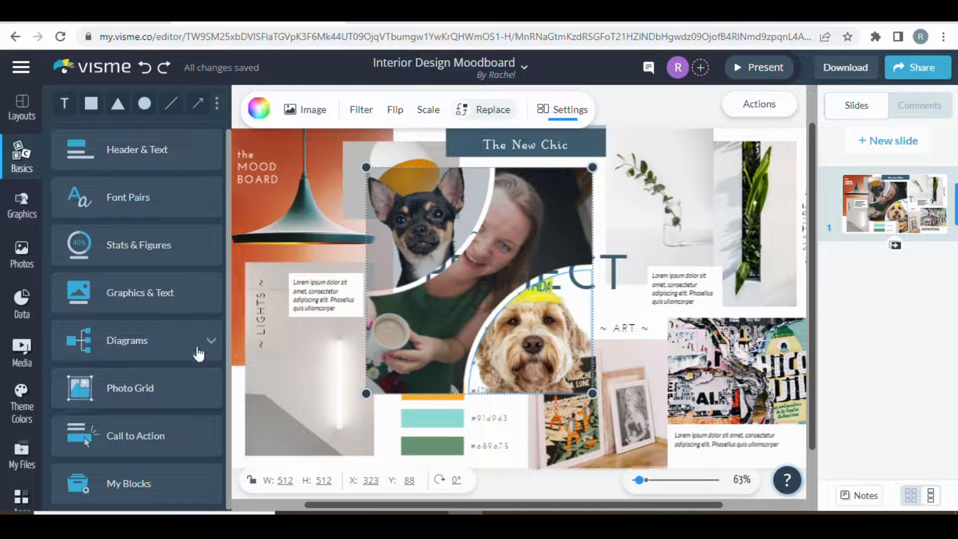
{"action": "left_click", "coordinate": [211, 439]}
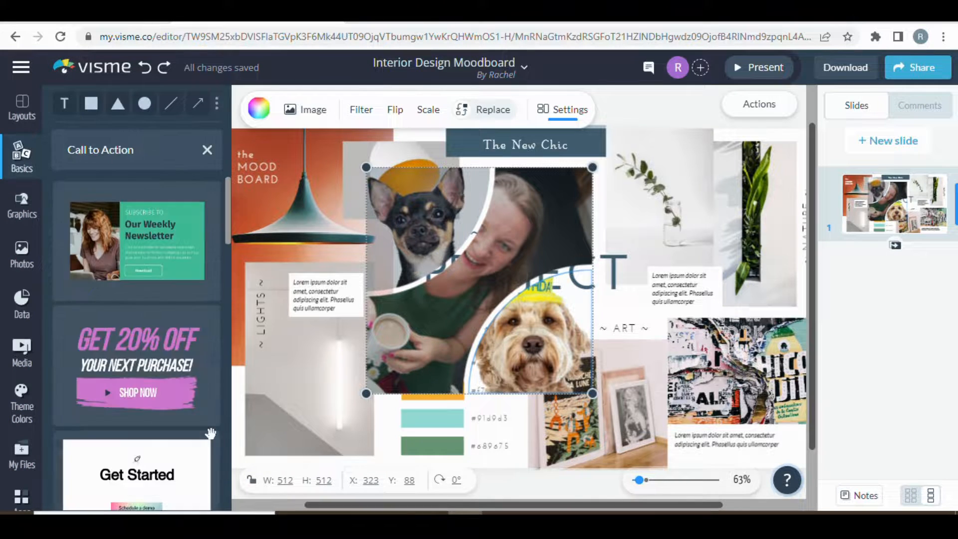
{"action": "scroll", "coordinate": [212, 315], "scroll_direction": "down", "scroll_amount": 6}
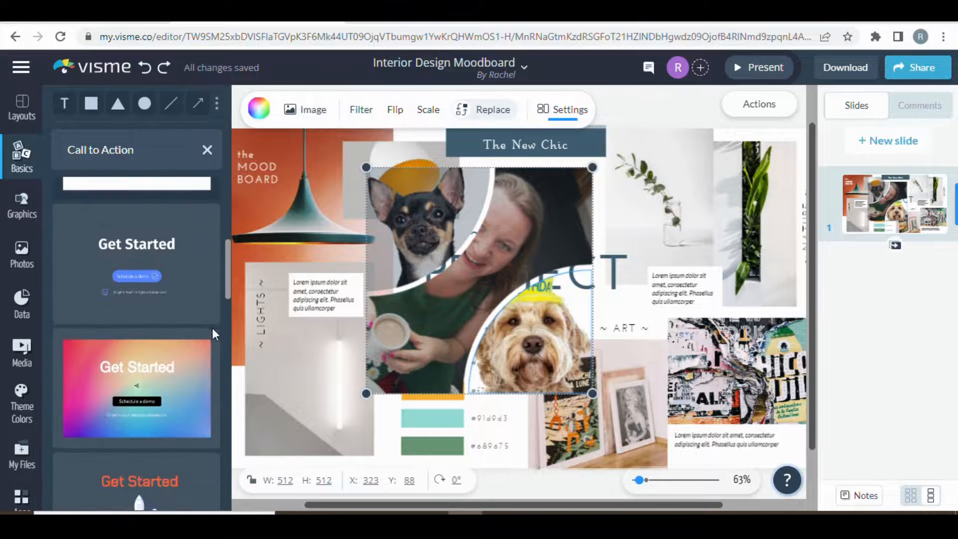
{"action": "scroll", "coordinate": [125, 351], "scroll_direction": "down", "scroll_amount": 7}
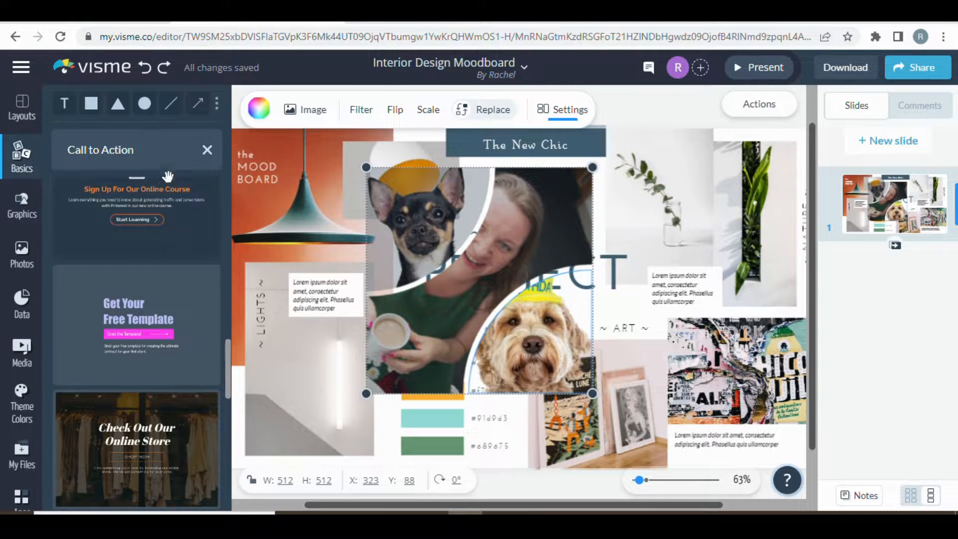
{"action": "left_click", "coordinate": [208, 150]}
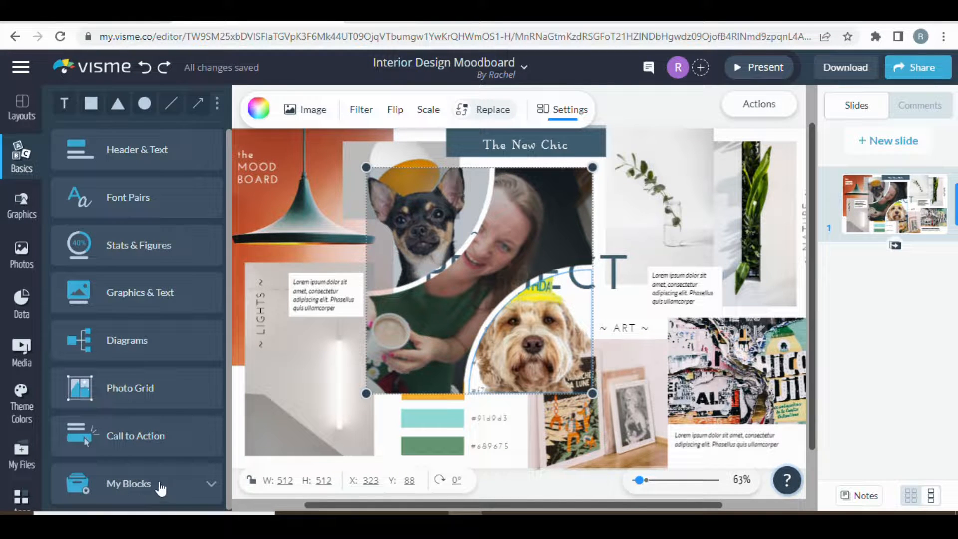
{"action": "left_click", "coordinate": [213, 483]}
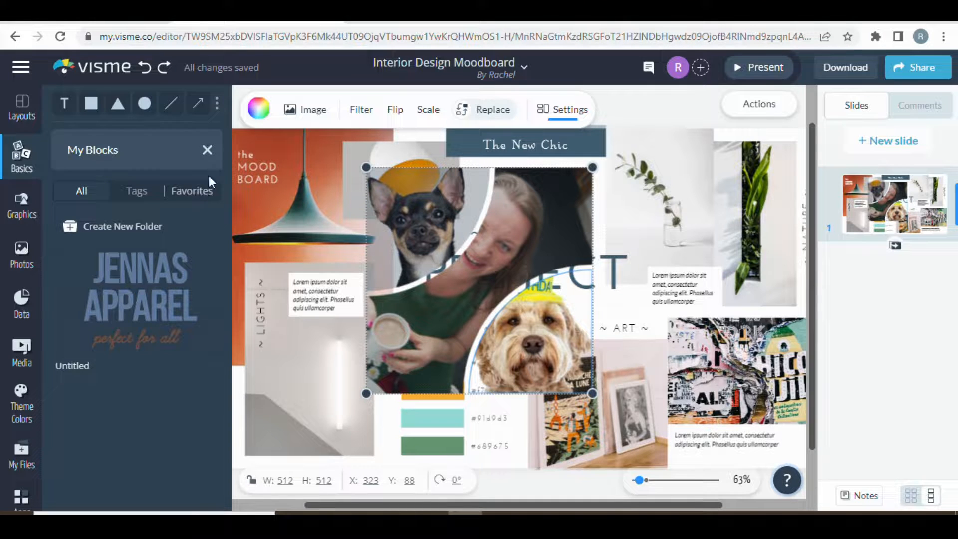
{"action": "left_click", "coordinate": [207, 149]}
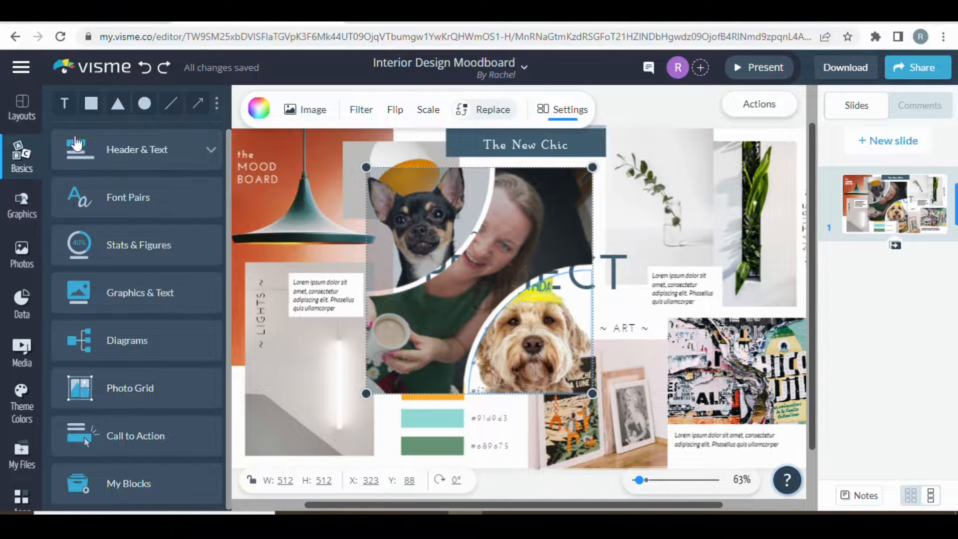
Leave the mood board editor and return to the My Projects dashboard.
{"action": "left_click", "coordinate": [22, 68]}
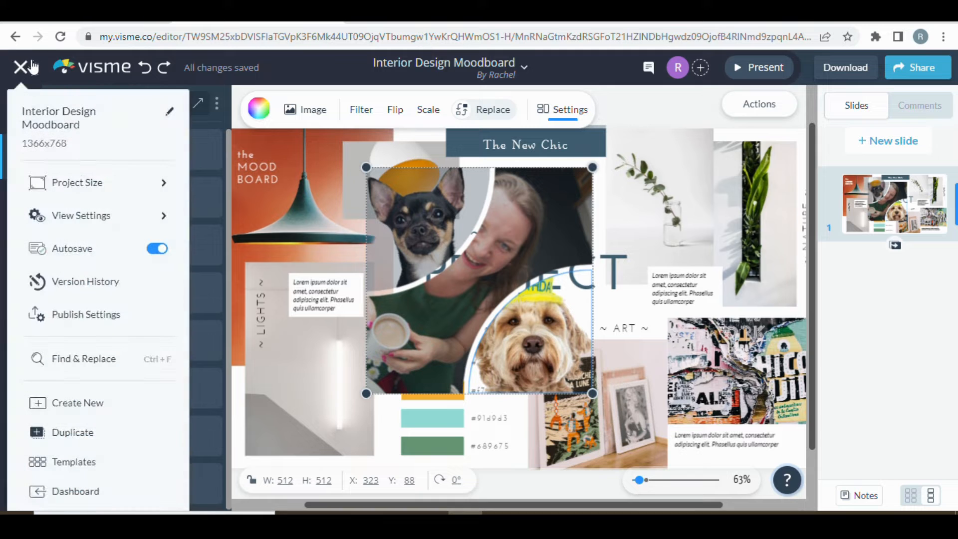
{"action": "left_click", "coordinate": [108, 73]}
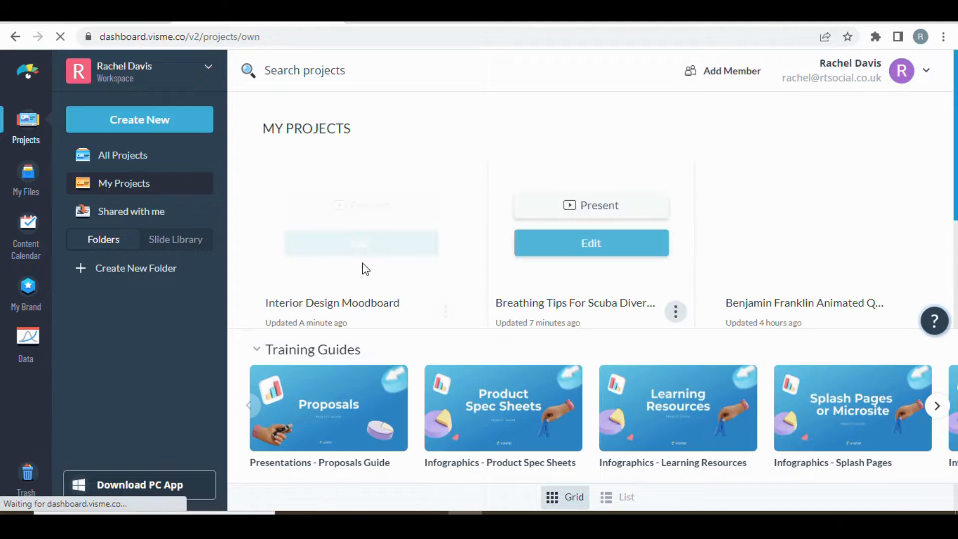
{"action": "mouse_move", "coordinate": [362, 262]}
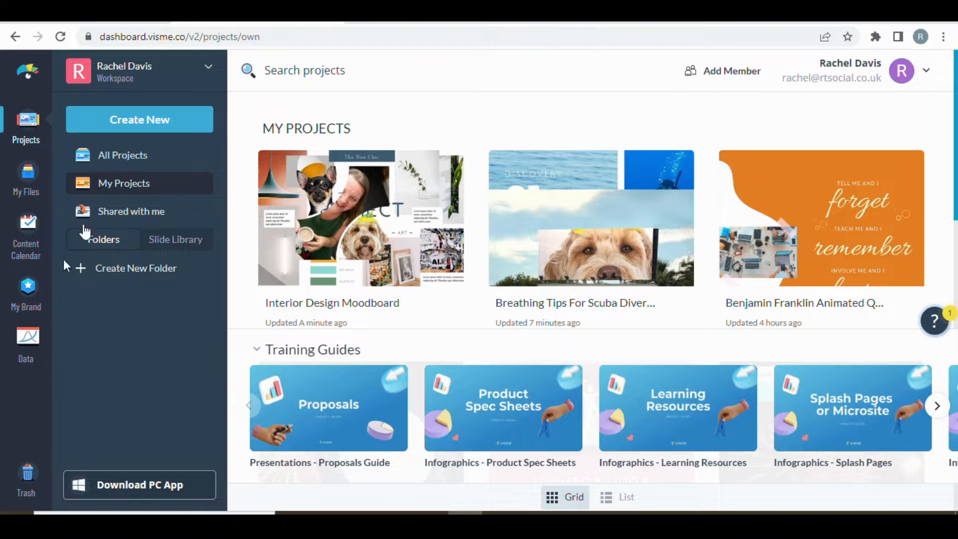
Review the project types available for creating new content, look through the existing projects and return to the dashboard home.
{"action": "left_click", "coordinate": [159, 121]}
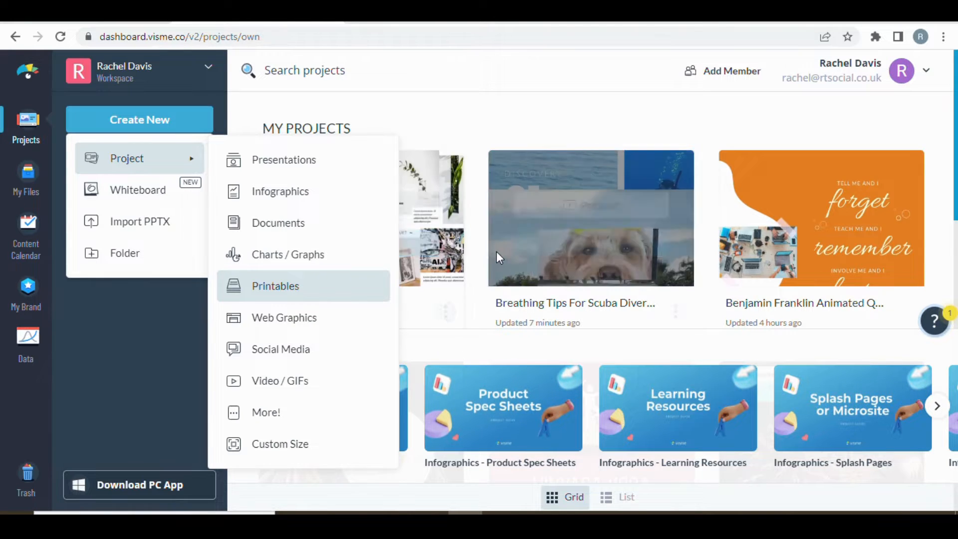
{"action": "scroll", "coordinate": [496, 252], "scroll_direction": "down", "scroll_amount": 6}
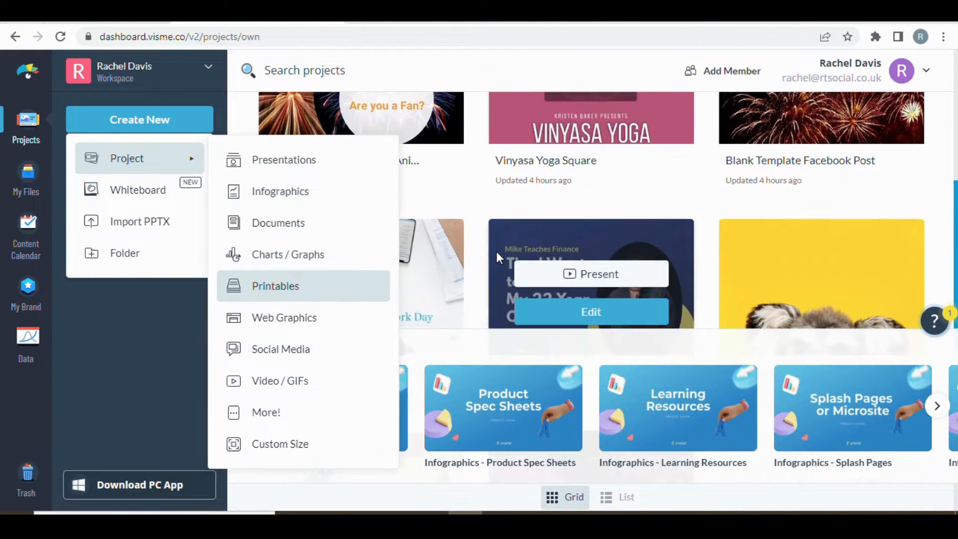
{"action": "scroll", "coordinate": [496, 251], "scroll_direction": "down", "scroll_amount": 2}
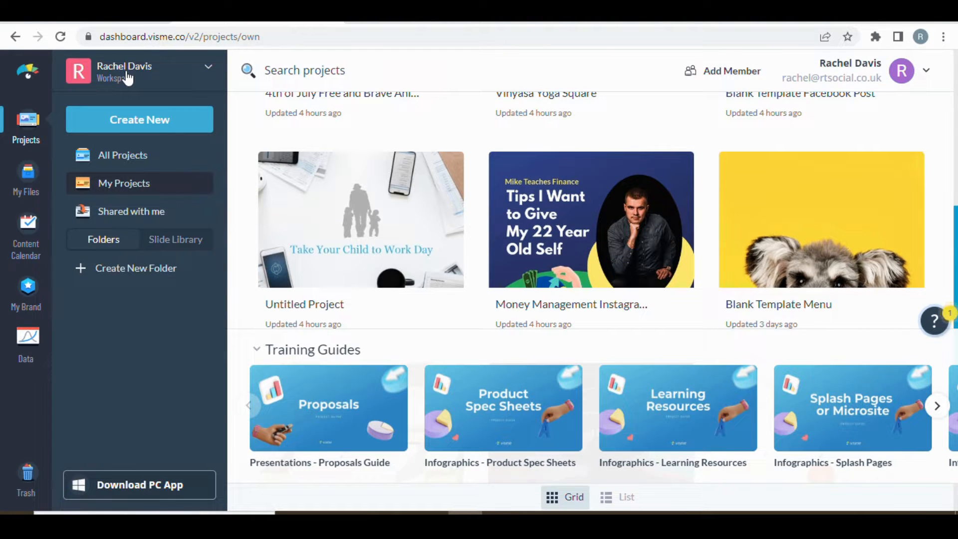
{"action": "left_click", "coordinate": [33, 76]}
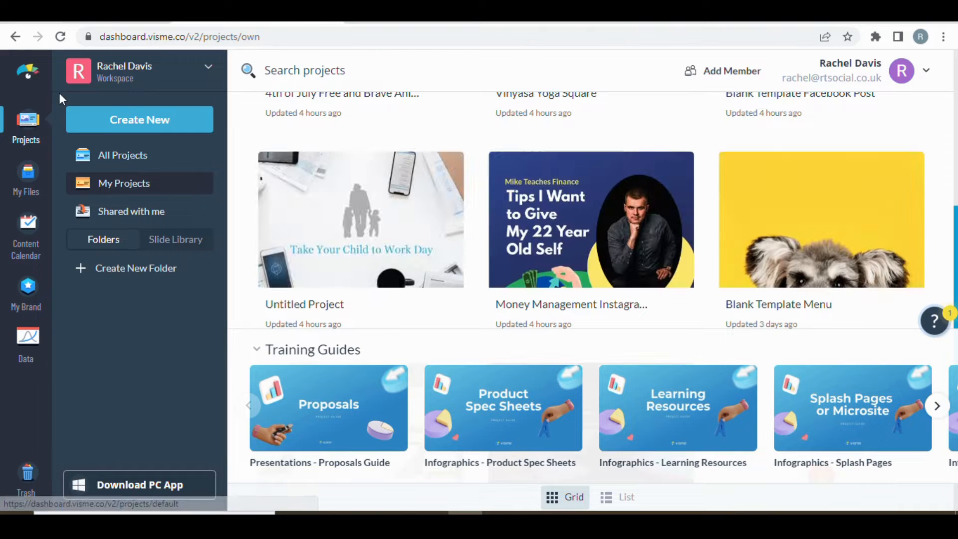